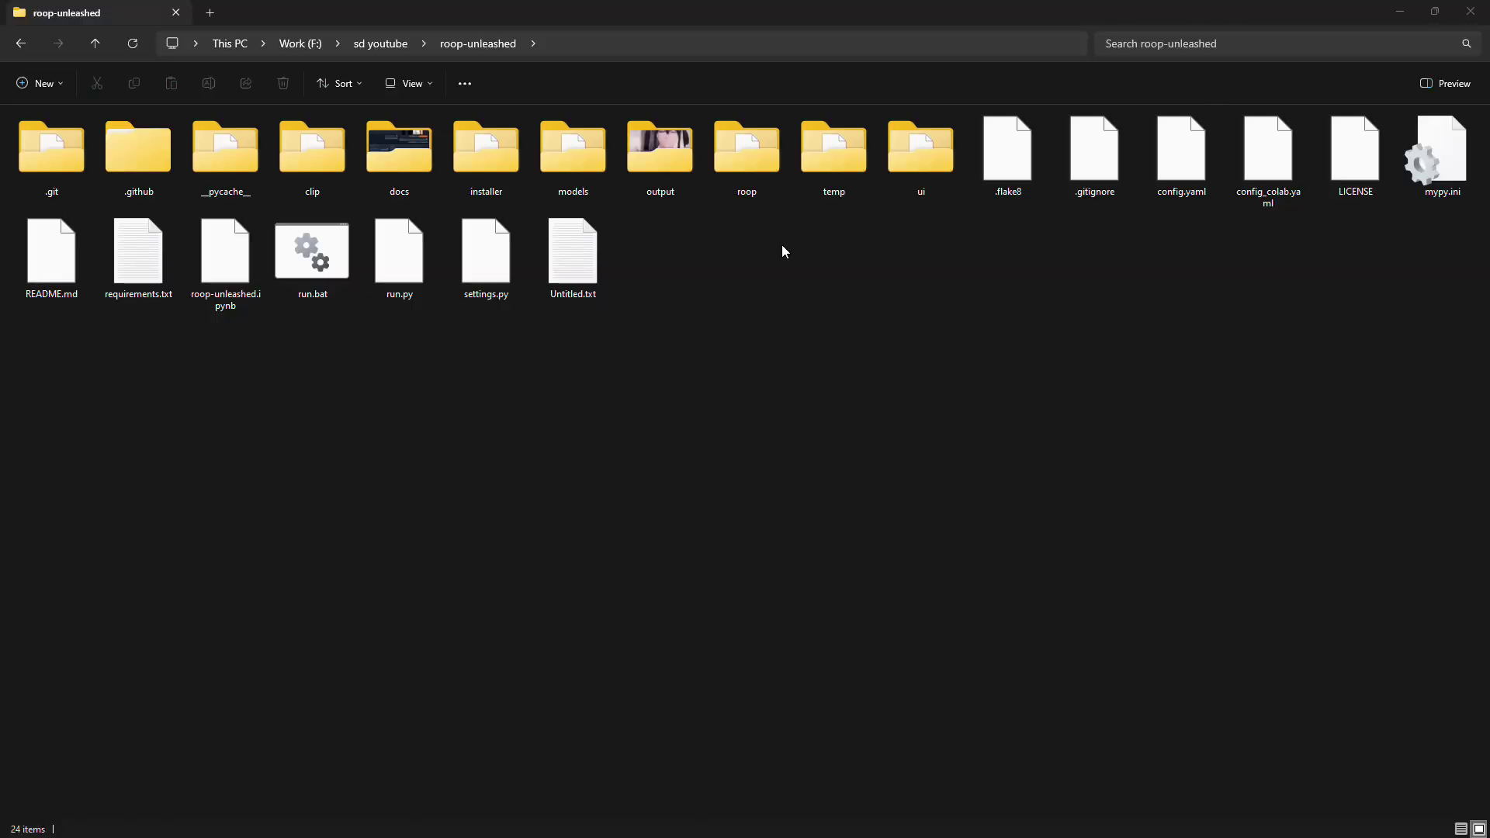
# Open a Command Prompt in the roop-unleashed folder and run git pull, which reports already up to date
pyautogui.click(571, 39)
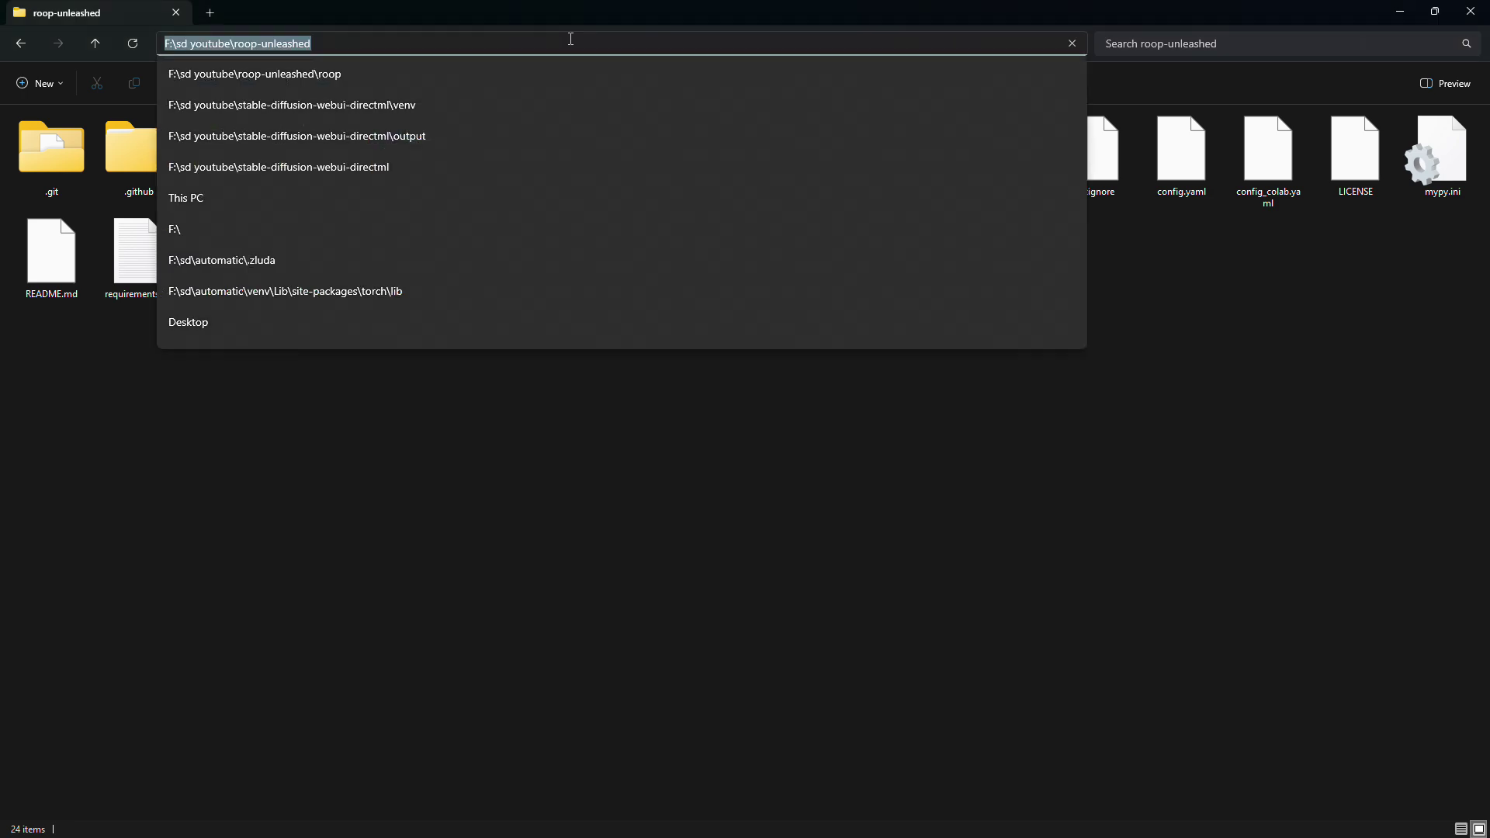
pyautogui.write('cmd')
pyautogui.press('Return')
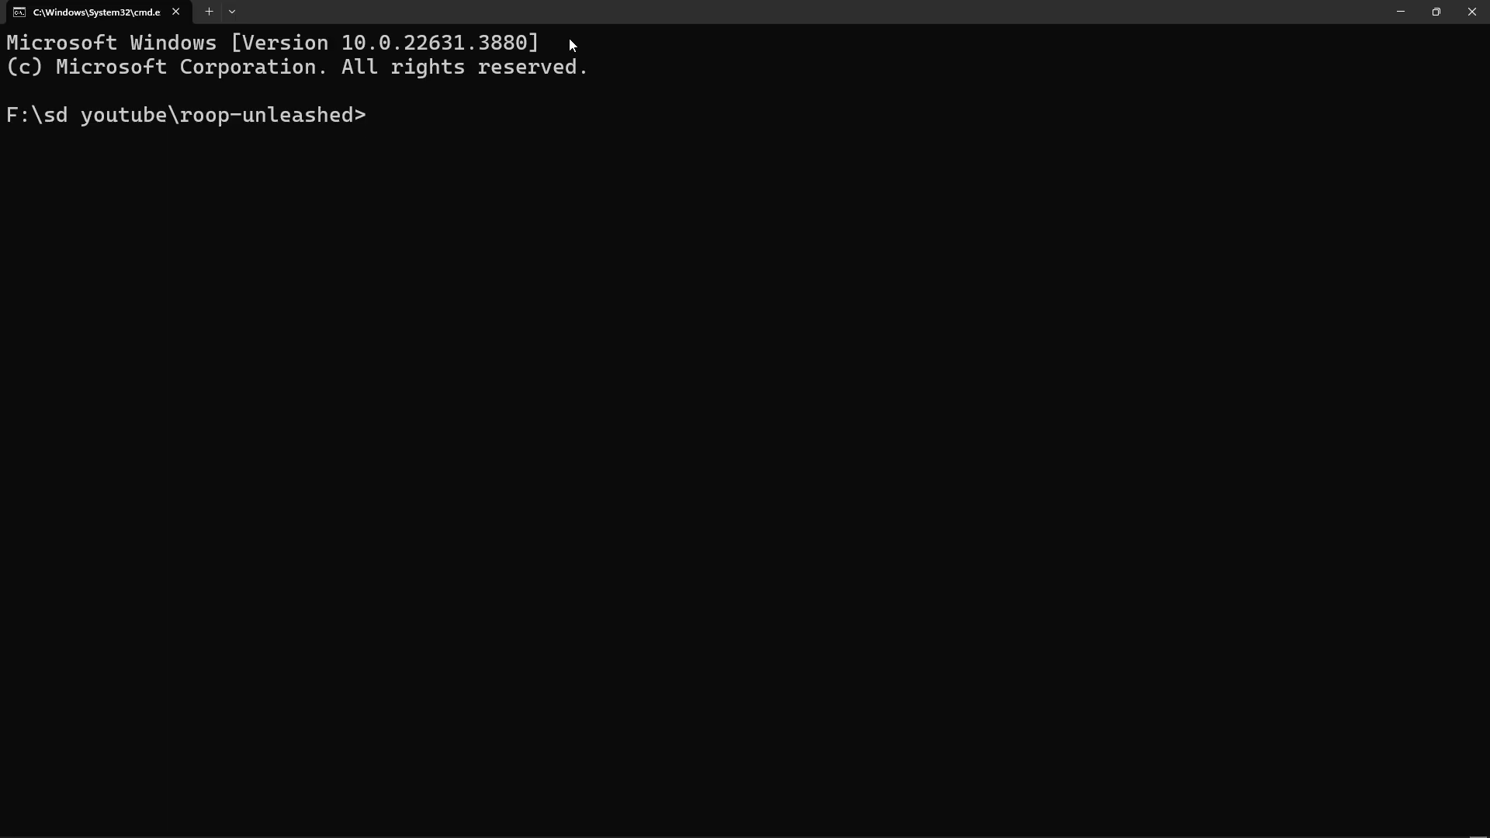
pyautogui.write('git pull')
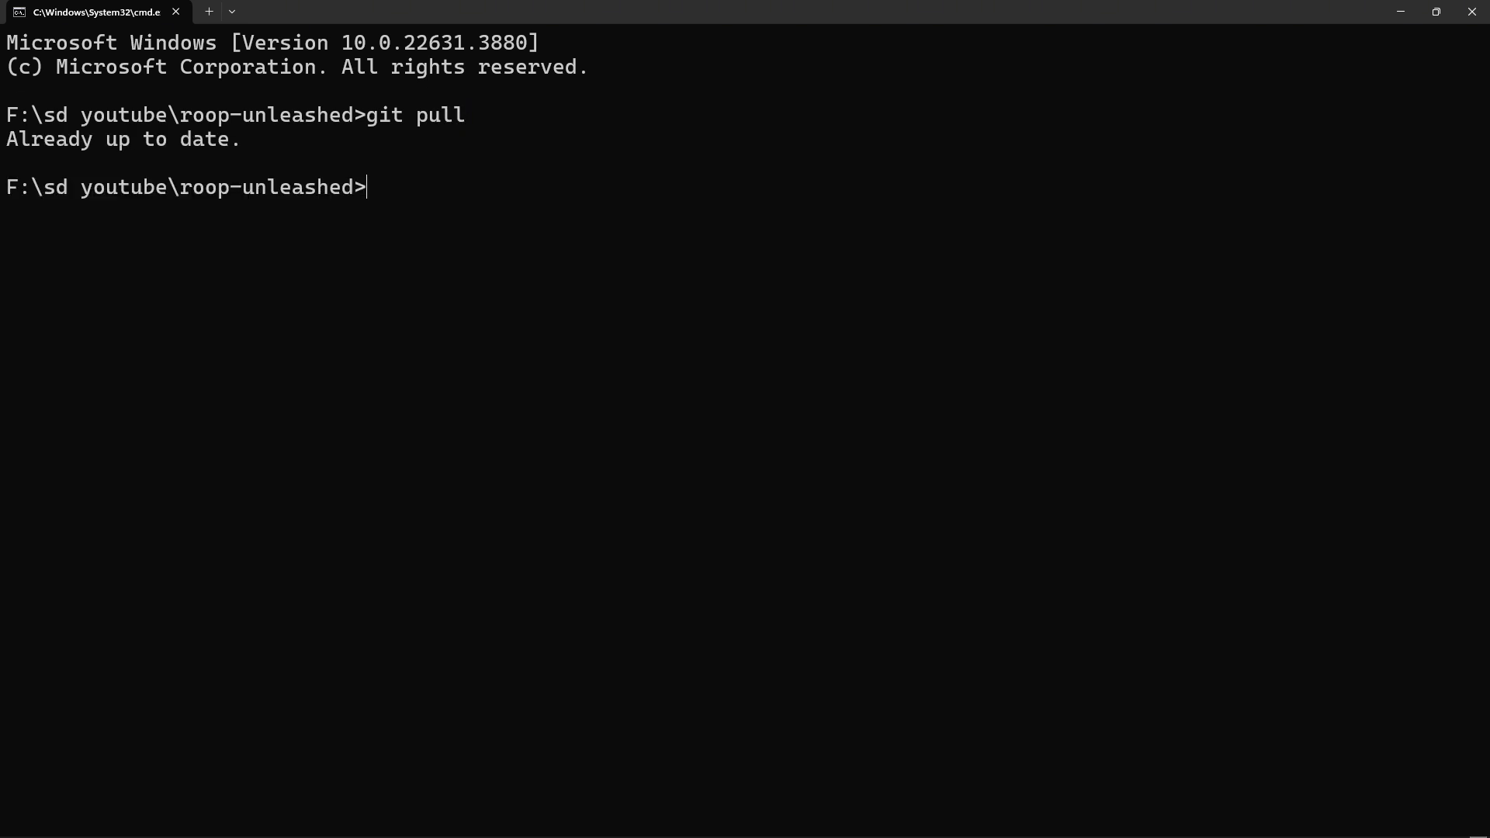
pyautogui.hotkey('alt', 'Tab')
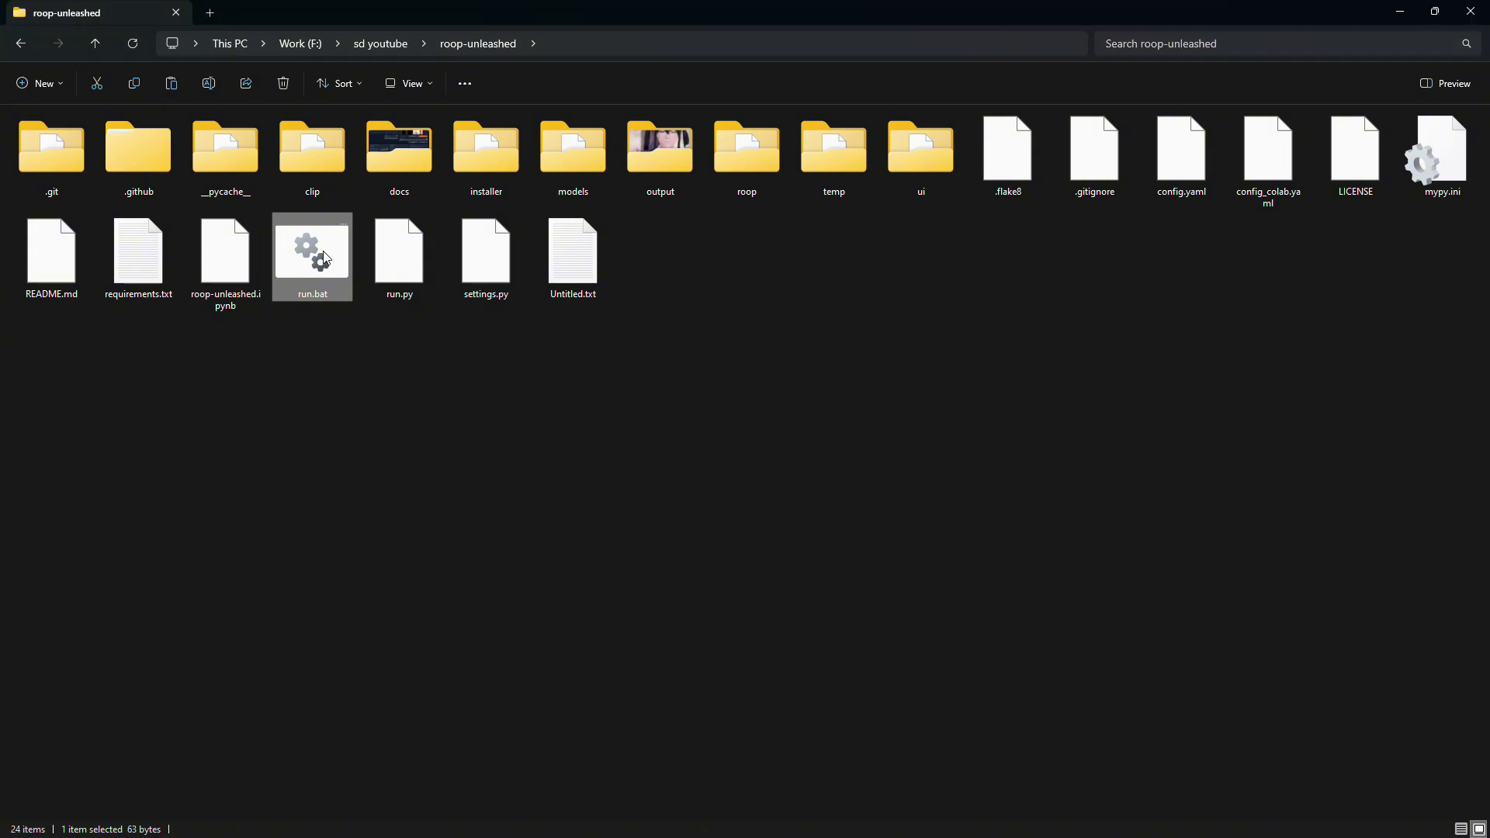
pyautogui.doubleClick(324, 259)
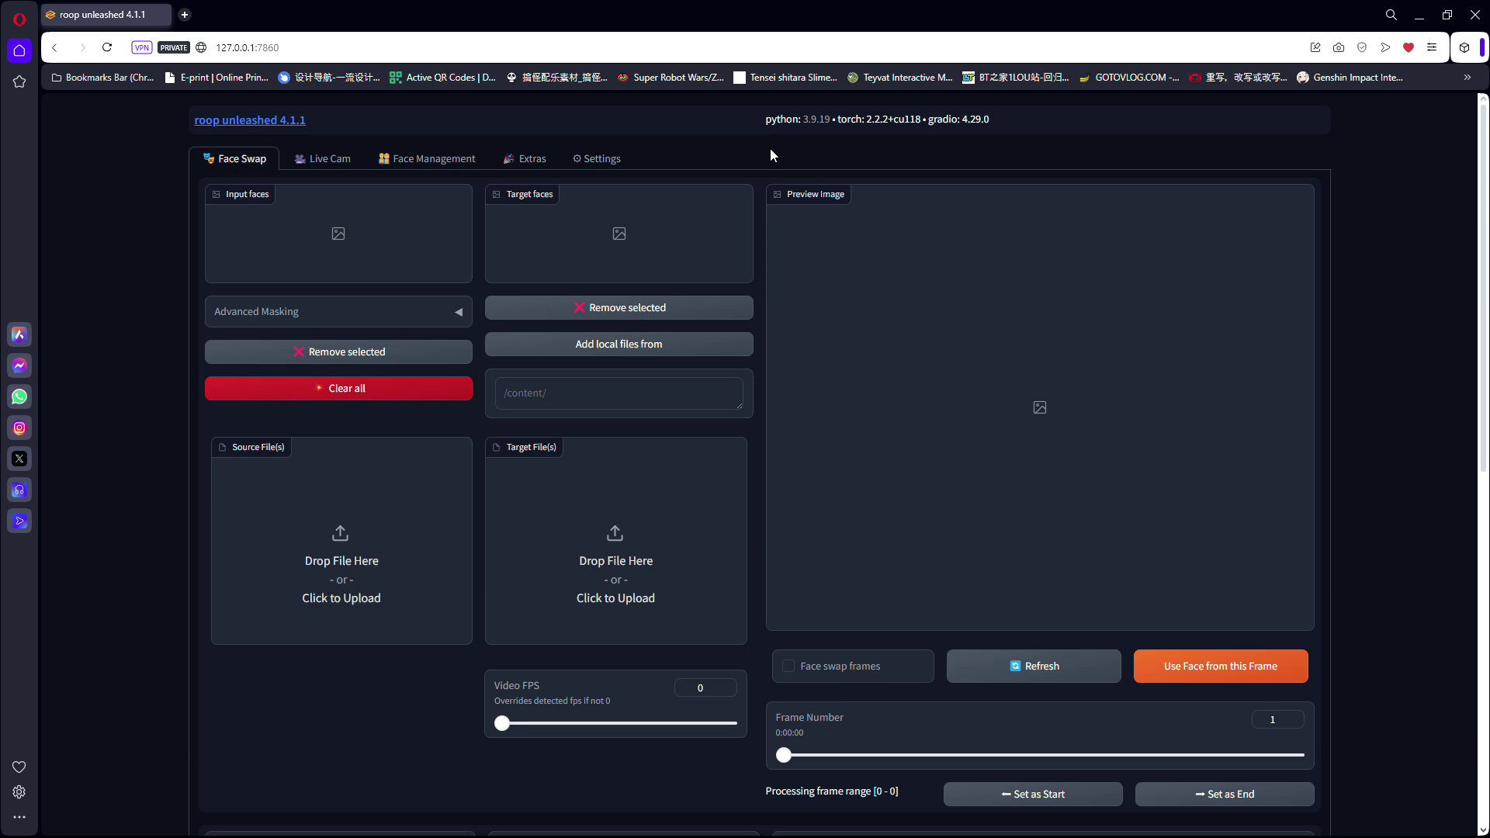
# Keep dml as the execution provider in Settings, apply the settings and restart the server
pyautogui.click(615, 159)
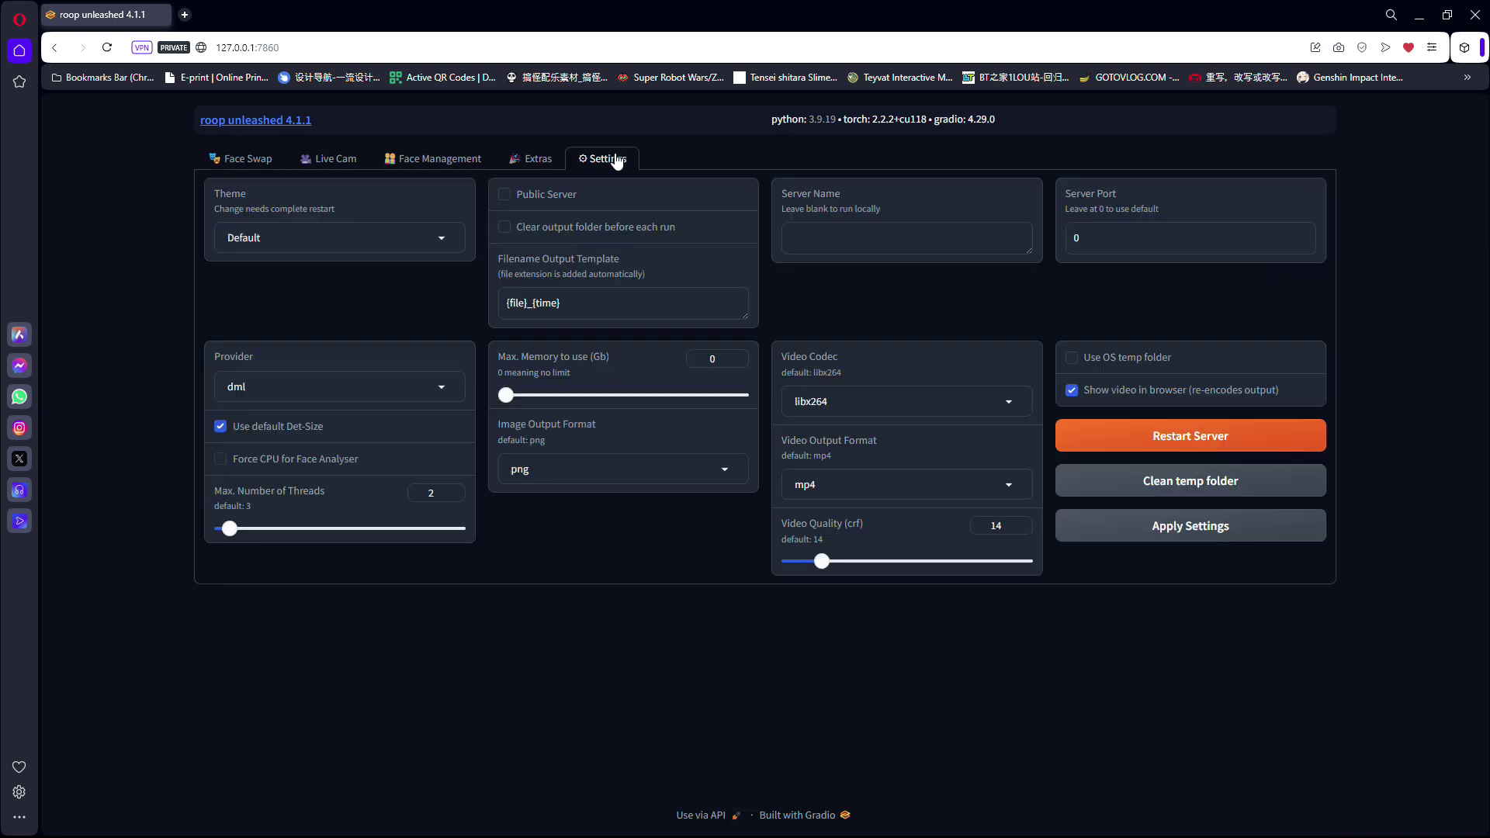
pyautogui.click(427, 384)
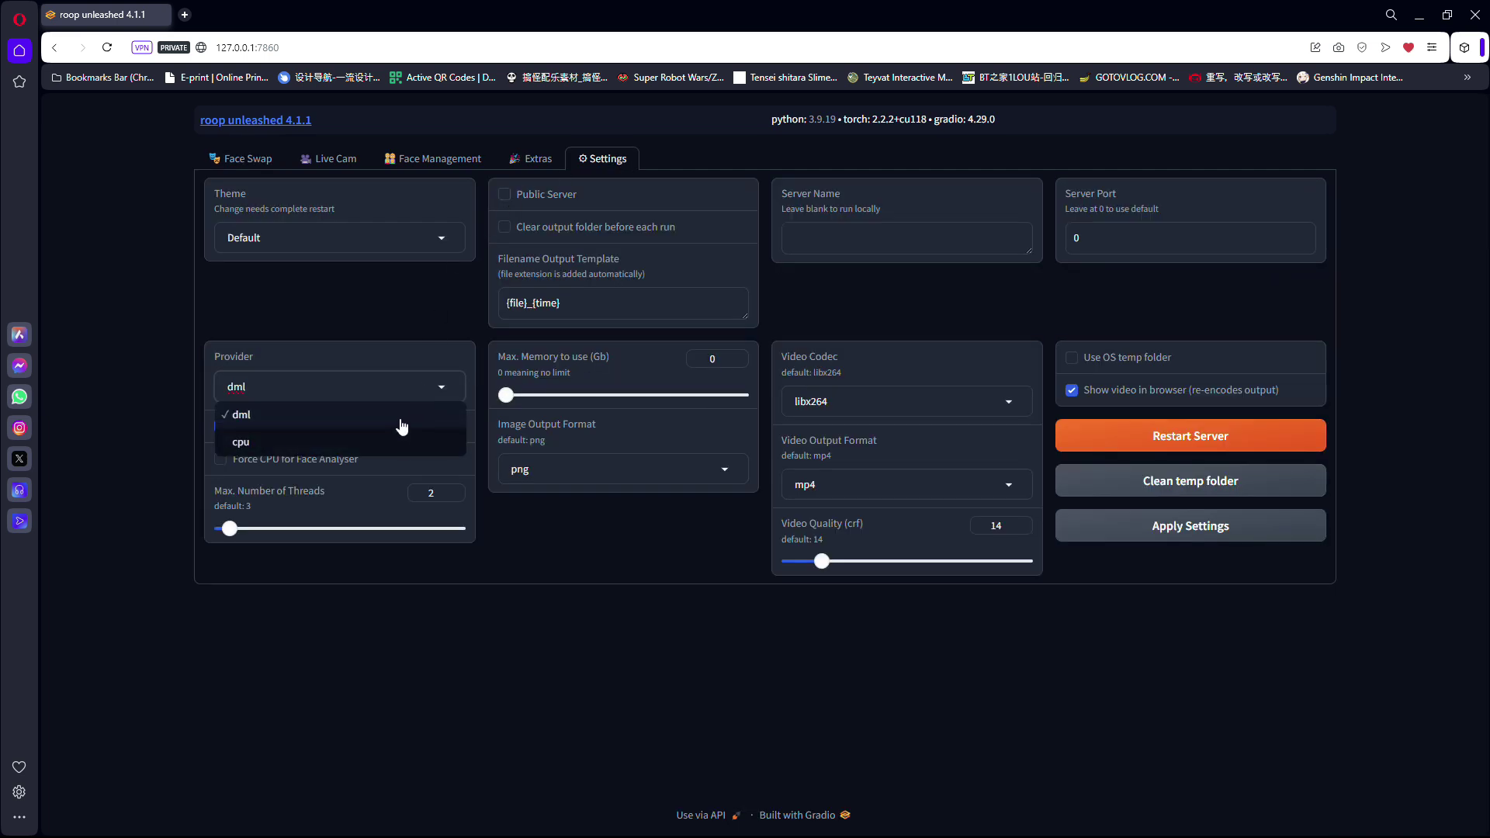
pyautogui.press('Escape')
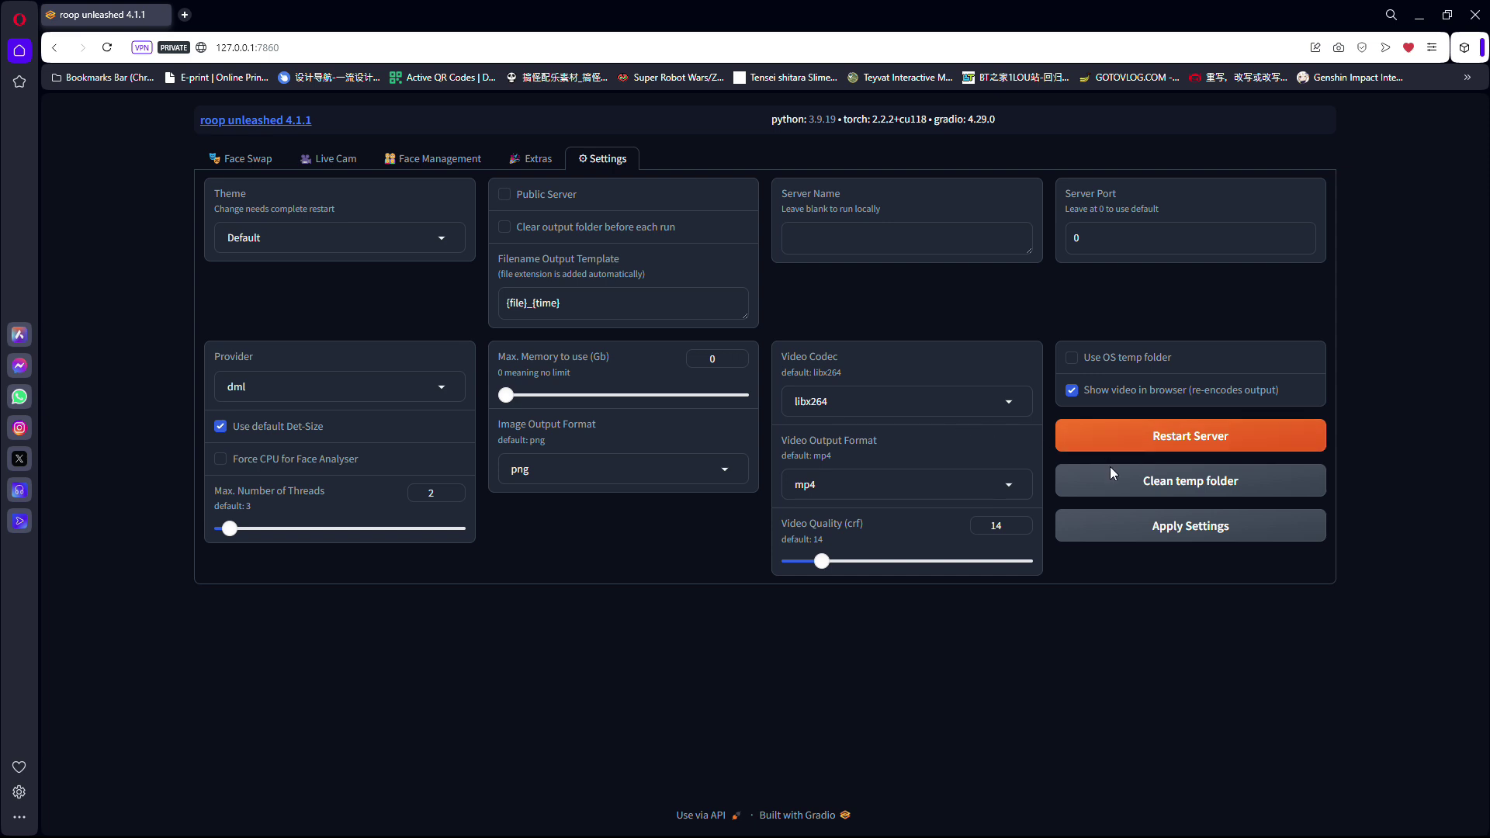
pyautogui.click(1113, 534)
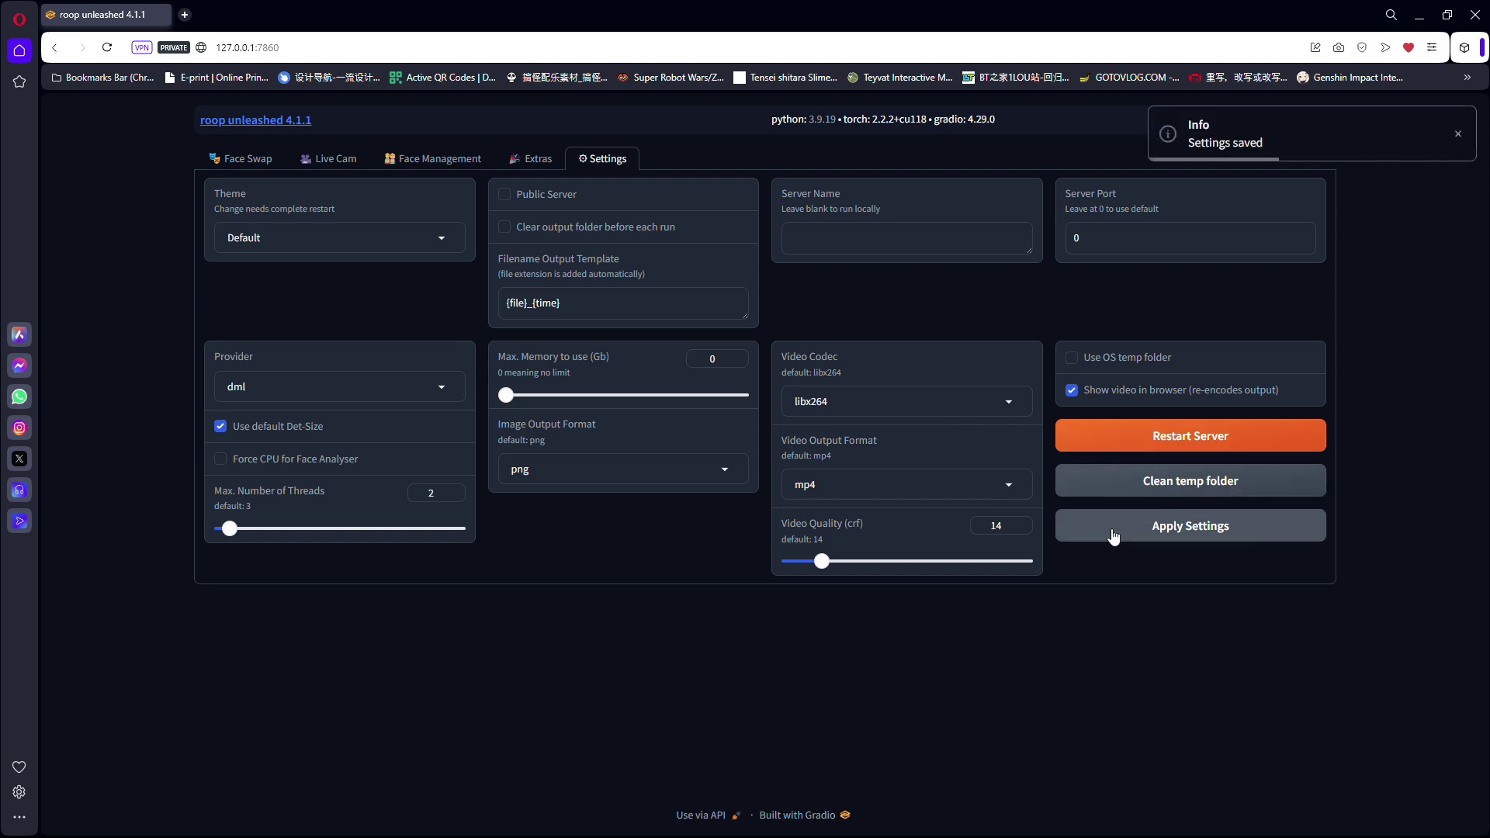
pyautogui.click(1113, 441)
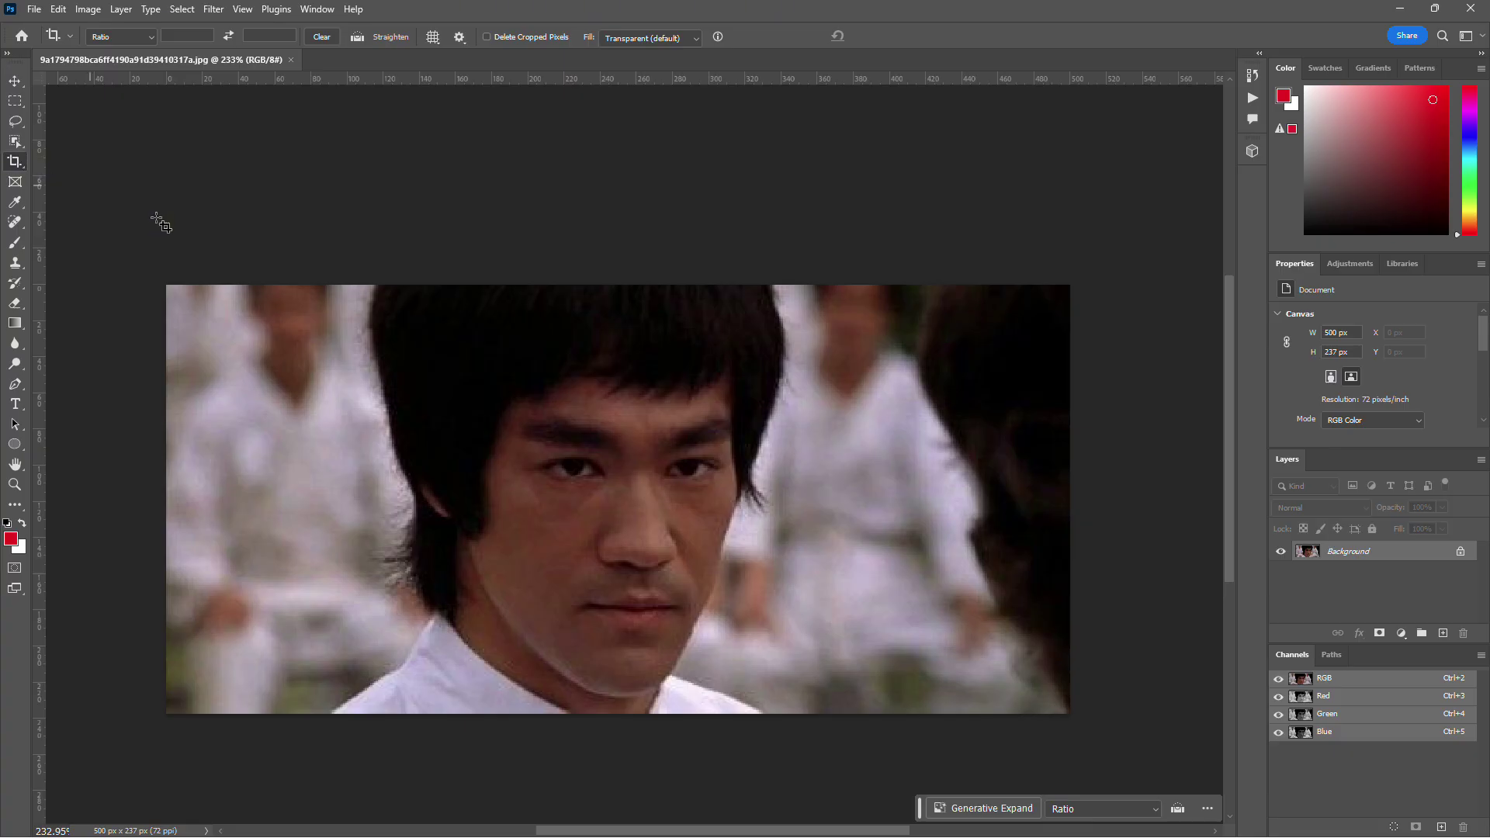
# Crop the Bruce Lee still to a 256 × 237 px face close-up, trimming both sides
pyautogui.press('c')
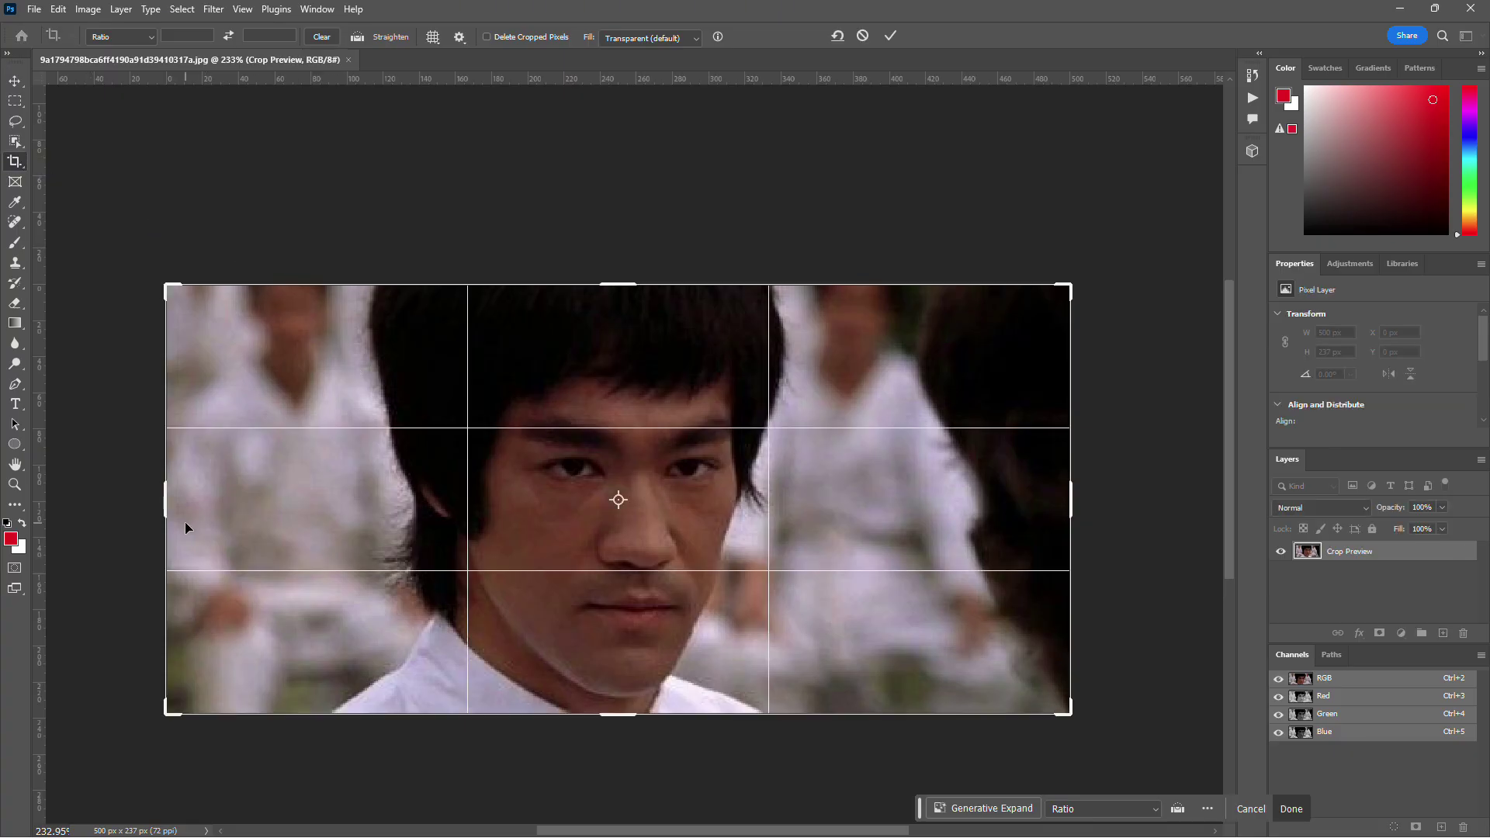
pyautogui.moveTo(166, 503); pyautogui.dragTo(256, 513)
pyautogui.moveTo(981, 510); pyautogui.dragTo(850, 503)
pyautogui.press('Return')
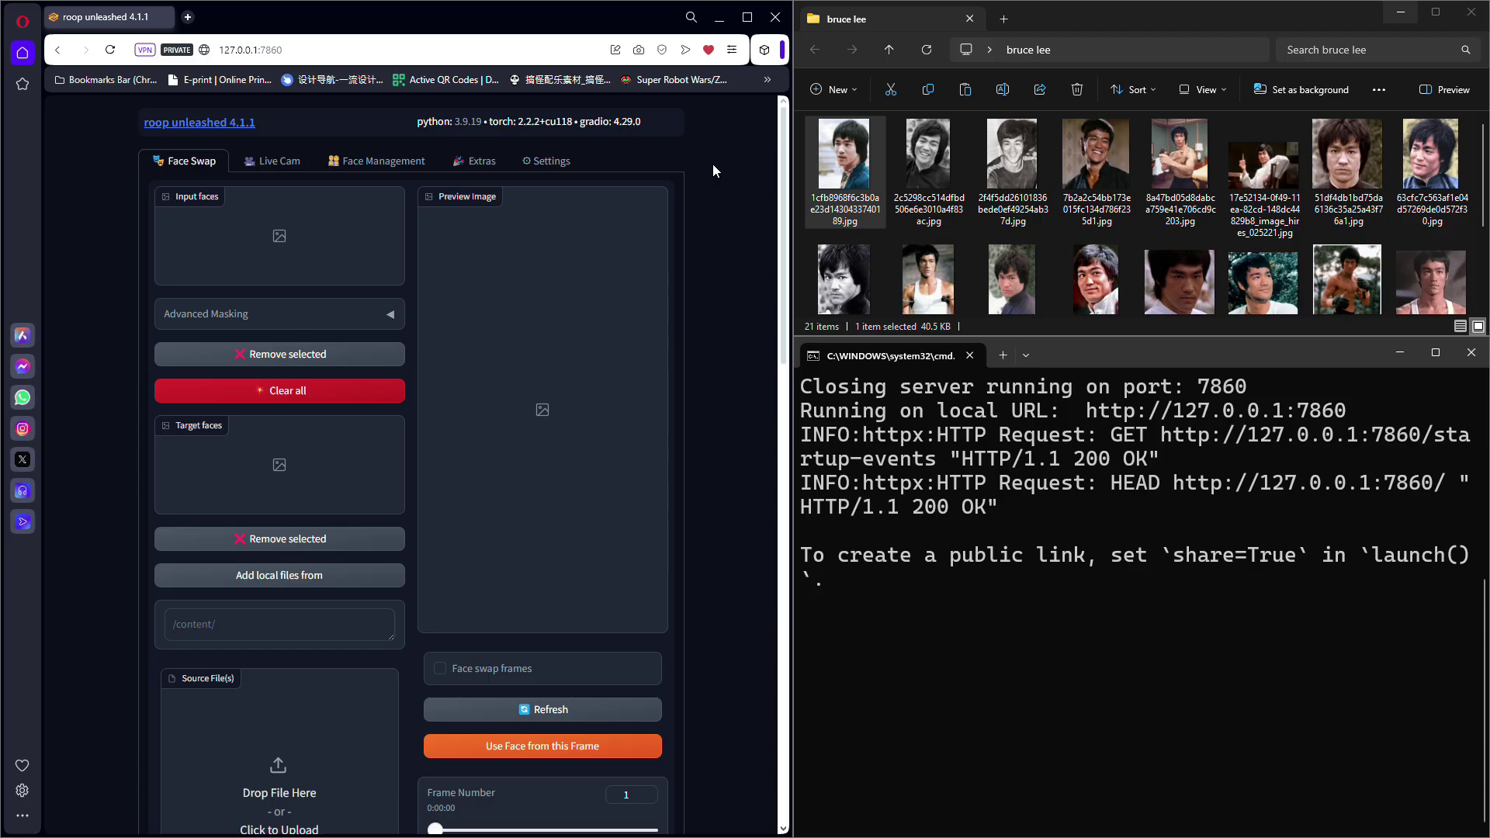
# Drag all 21 images from the bruce lee folder into Face Management's Input Files
pyautogui.click(404, 166)
pyautogui.scroll(-5, 741, 271)
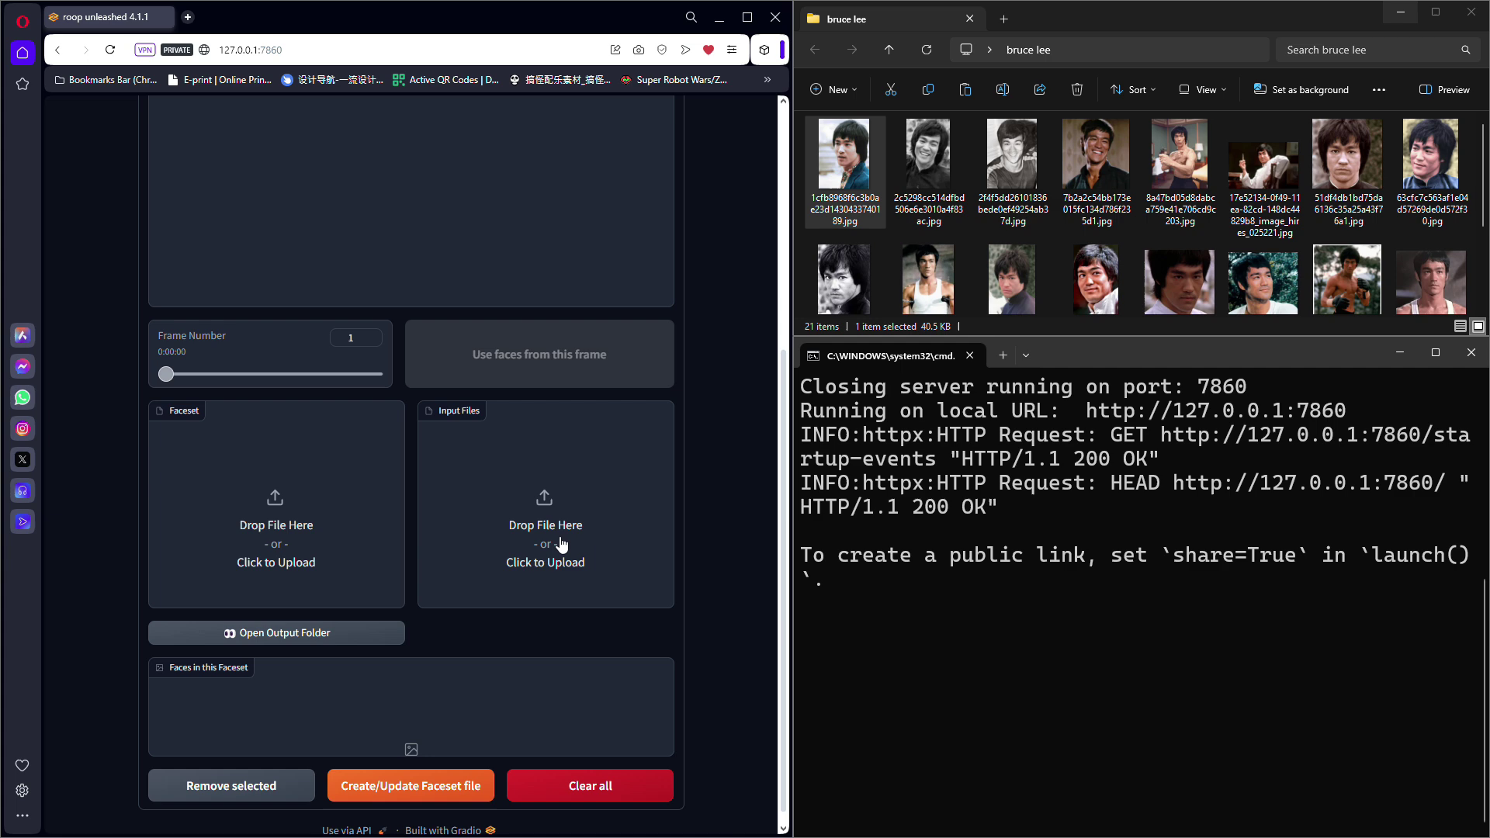
pyautogui.scroll(-3, 1094, 186)
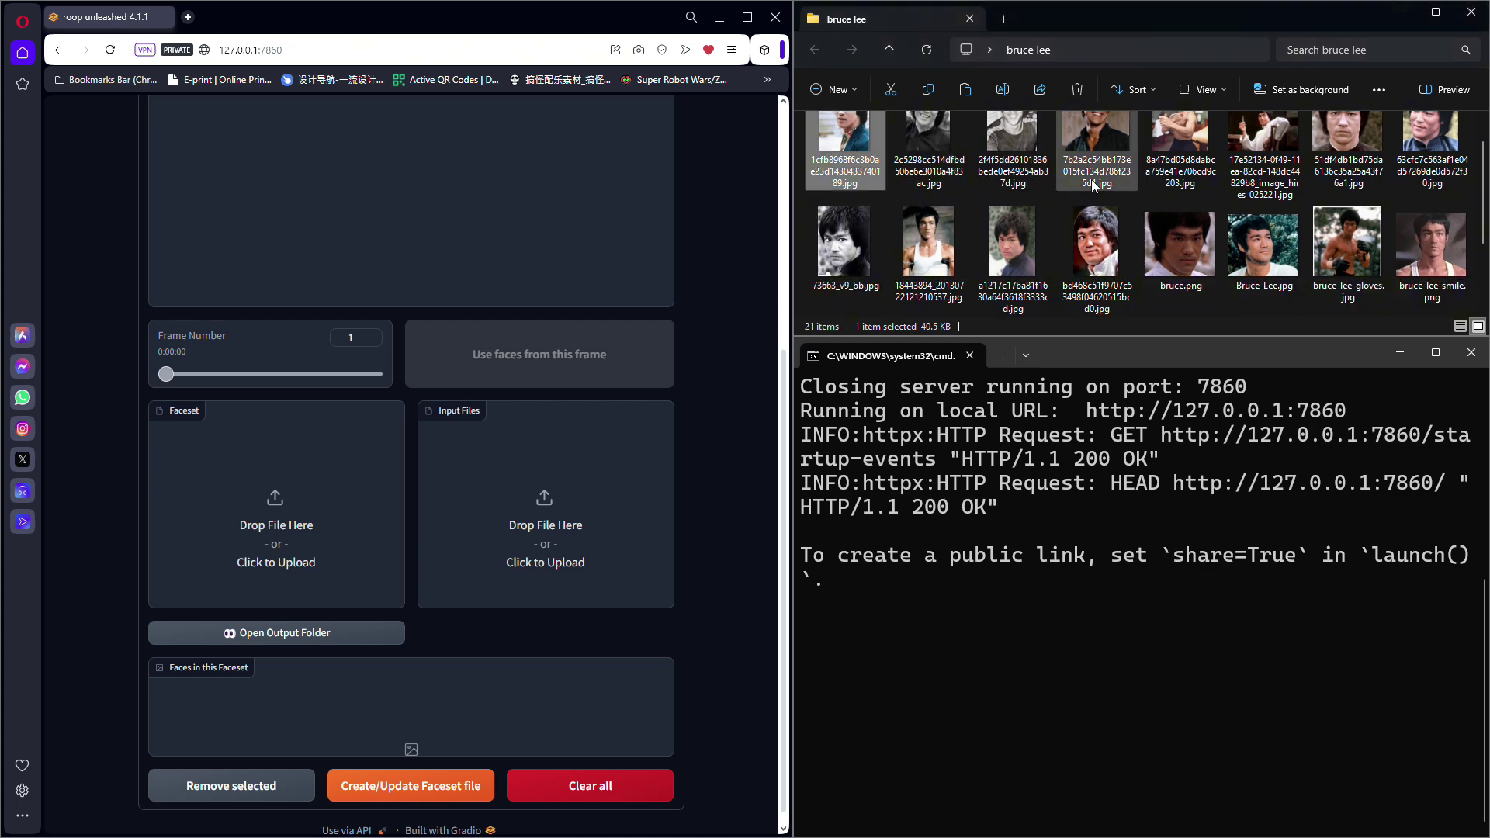
pyautogui.hotkey('ctrl', 'a')
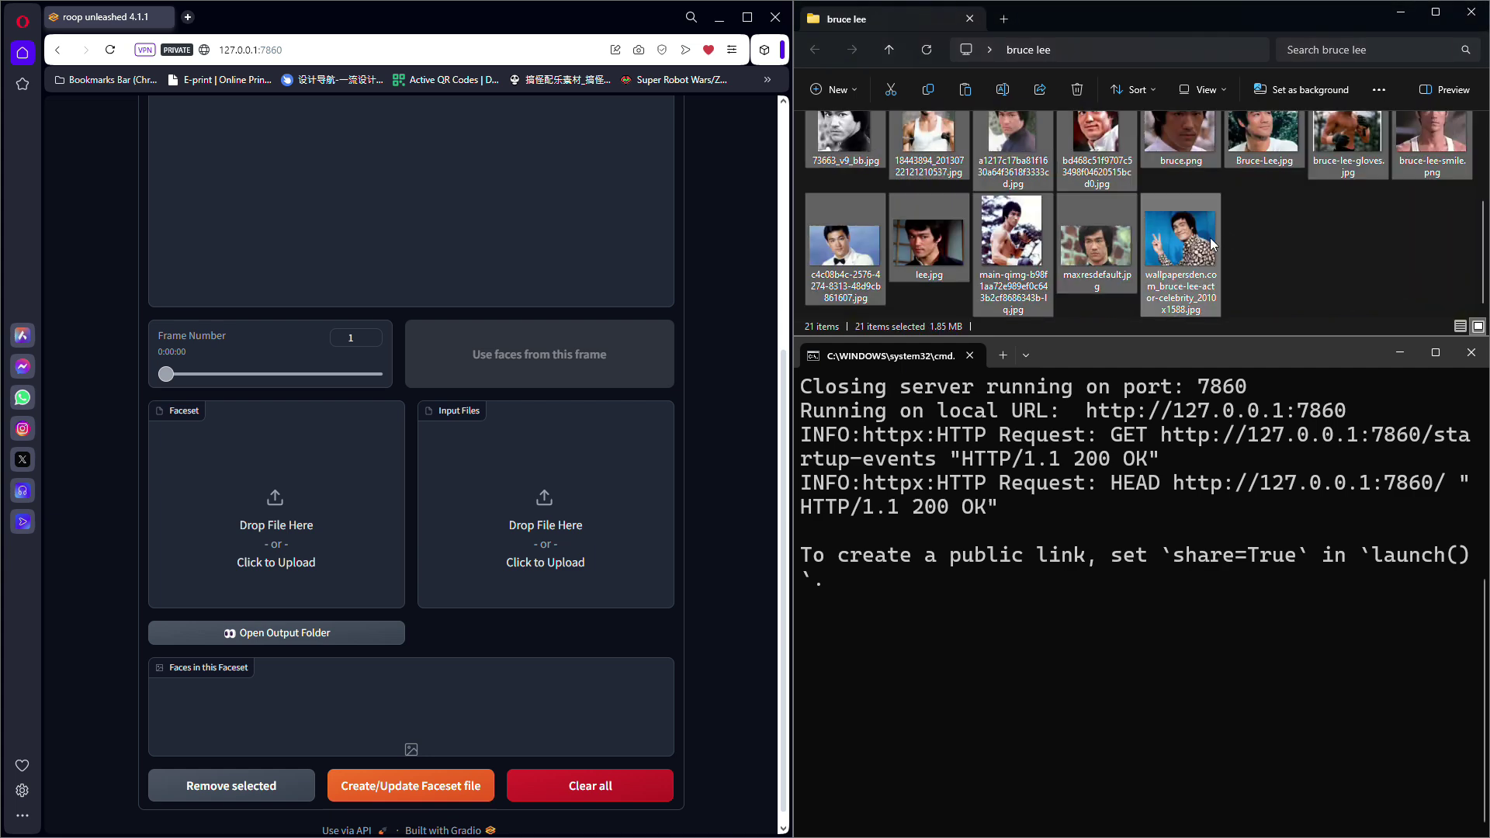
pyautogui.moveTo(943, 243); pyautogui.dragTo(552, 520)
pyautogui.scroll(-2, 699, 486)
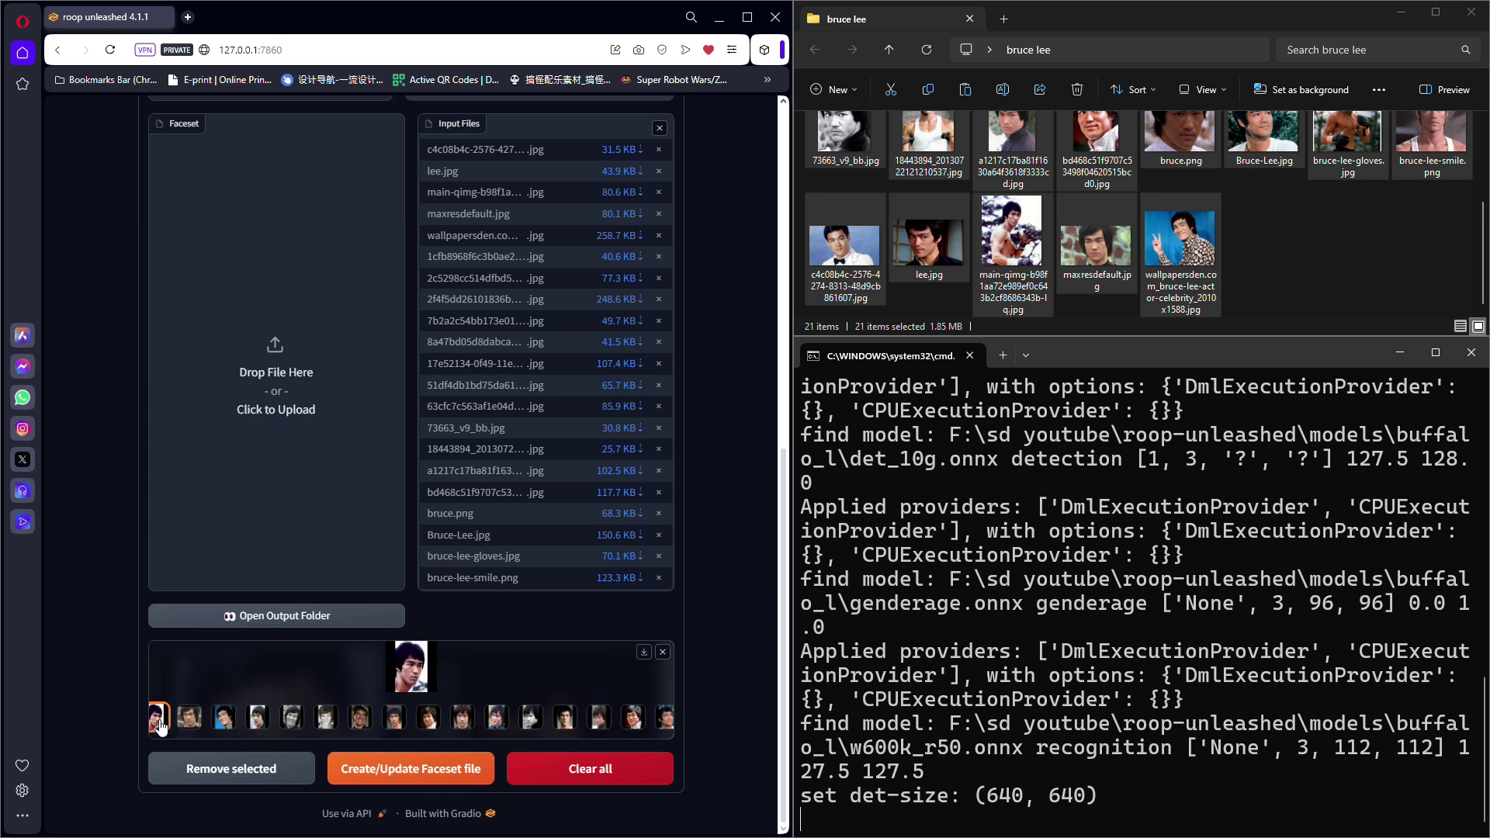
# Review the extracted faces and remove the 11th face from the faceset gallery
pyautogui.press('super+Up')
pyautogui.click(883, 724)
pyautogui.click(914, 721)
pyautogui.click(948, 720)
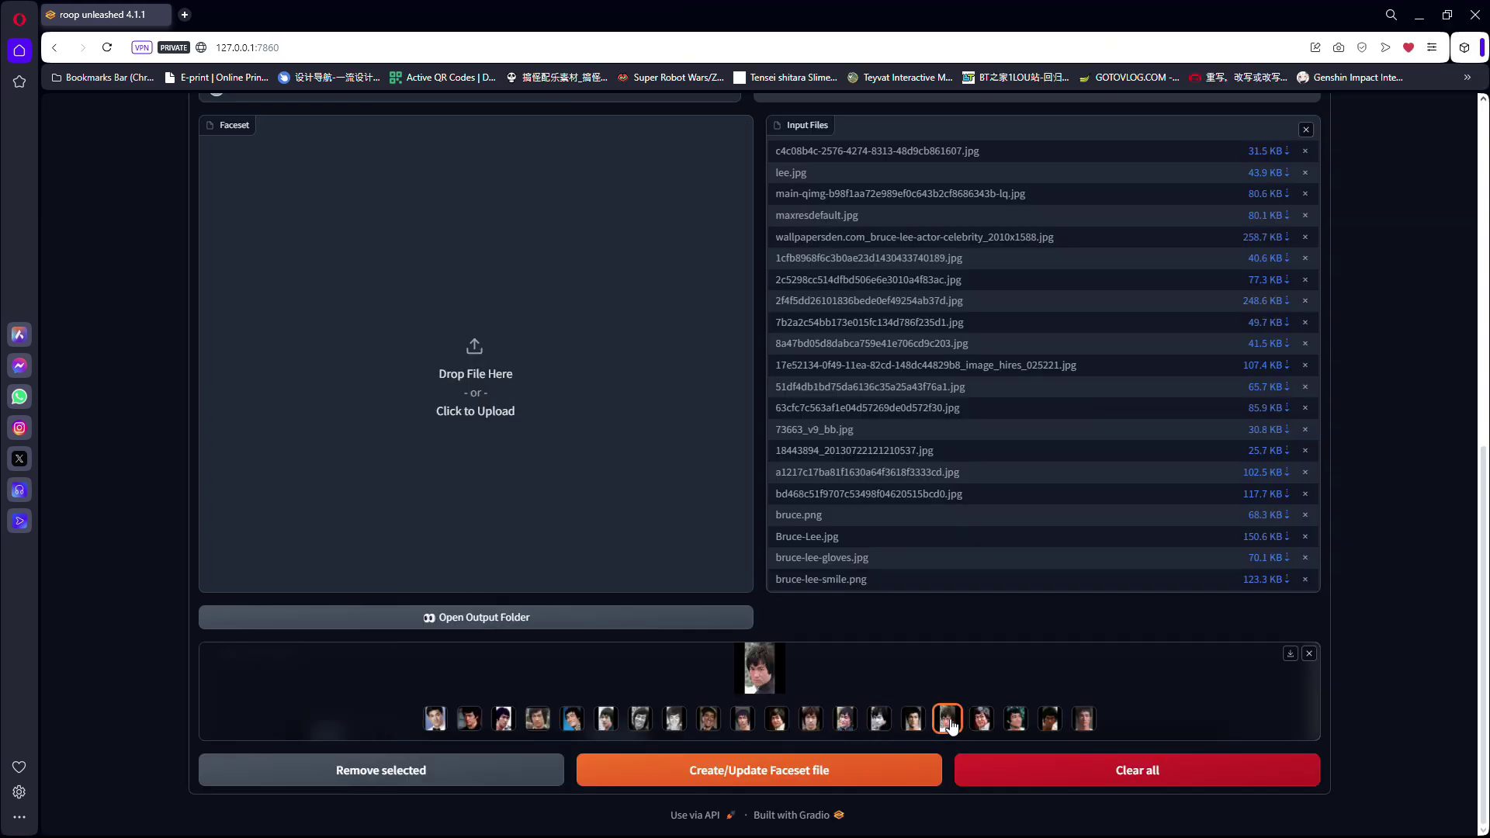
pyautogui.click(982, 720)
pyautogui.click(1016, 720)
pyautogui.click(1049, 720)
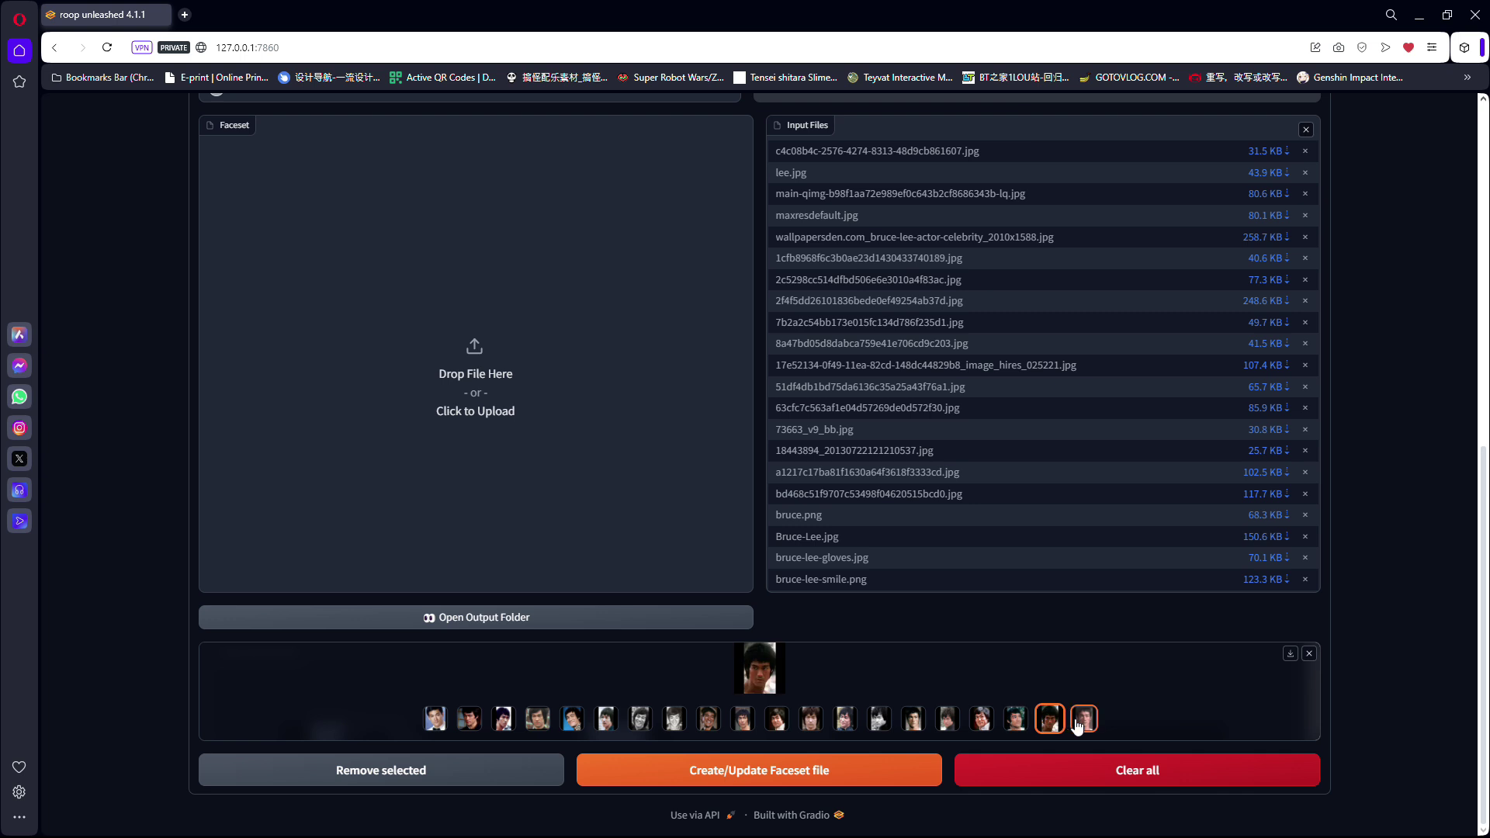
pyautogui.click(1085, 720)
pyautogui.click(778, 720)
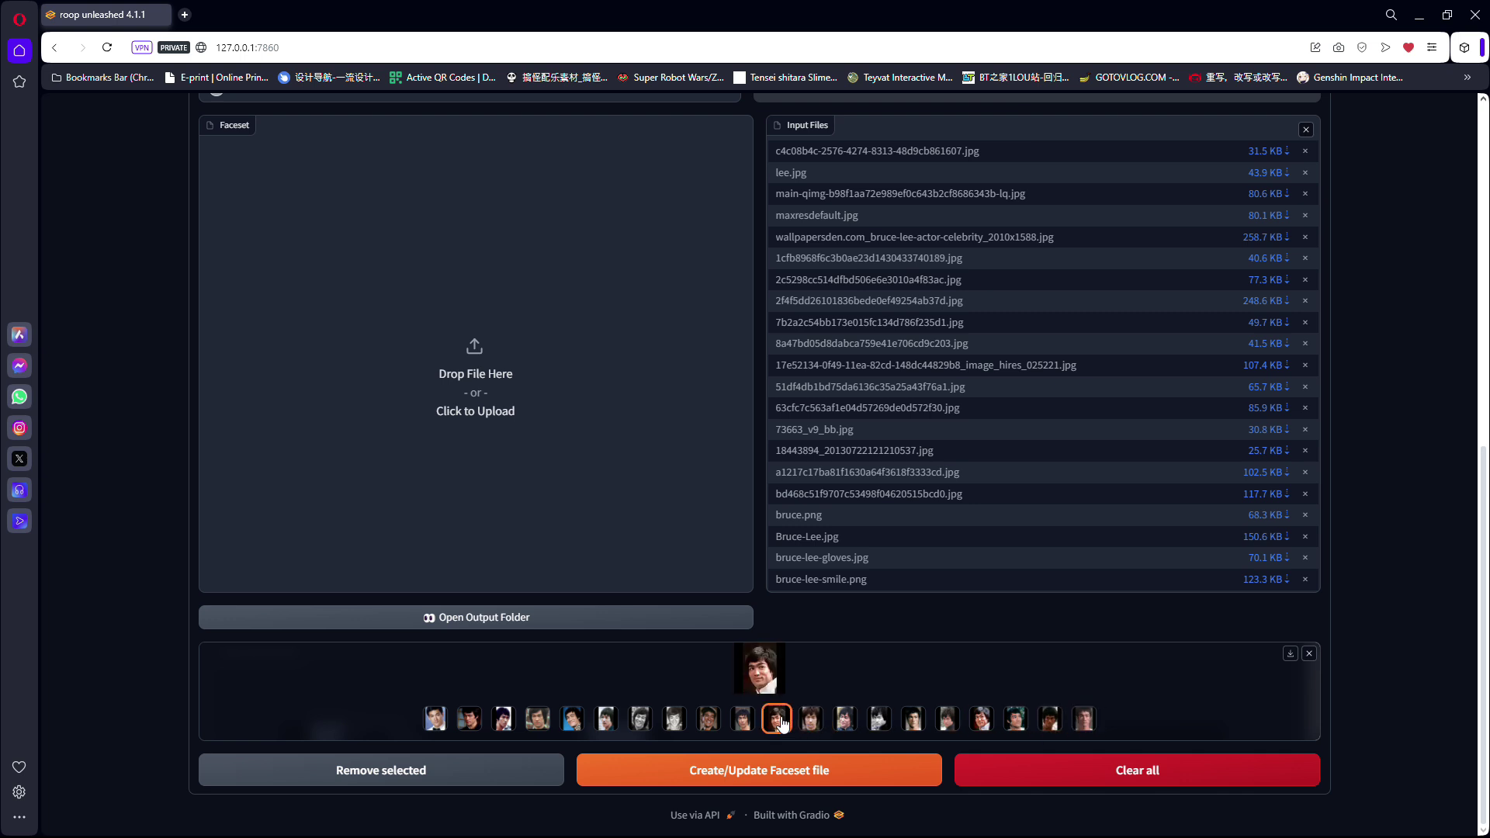
pyautogui.click(468, 772)
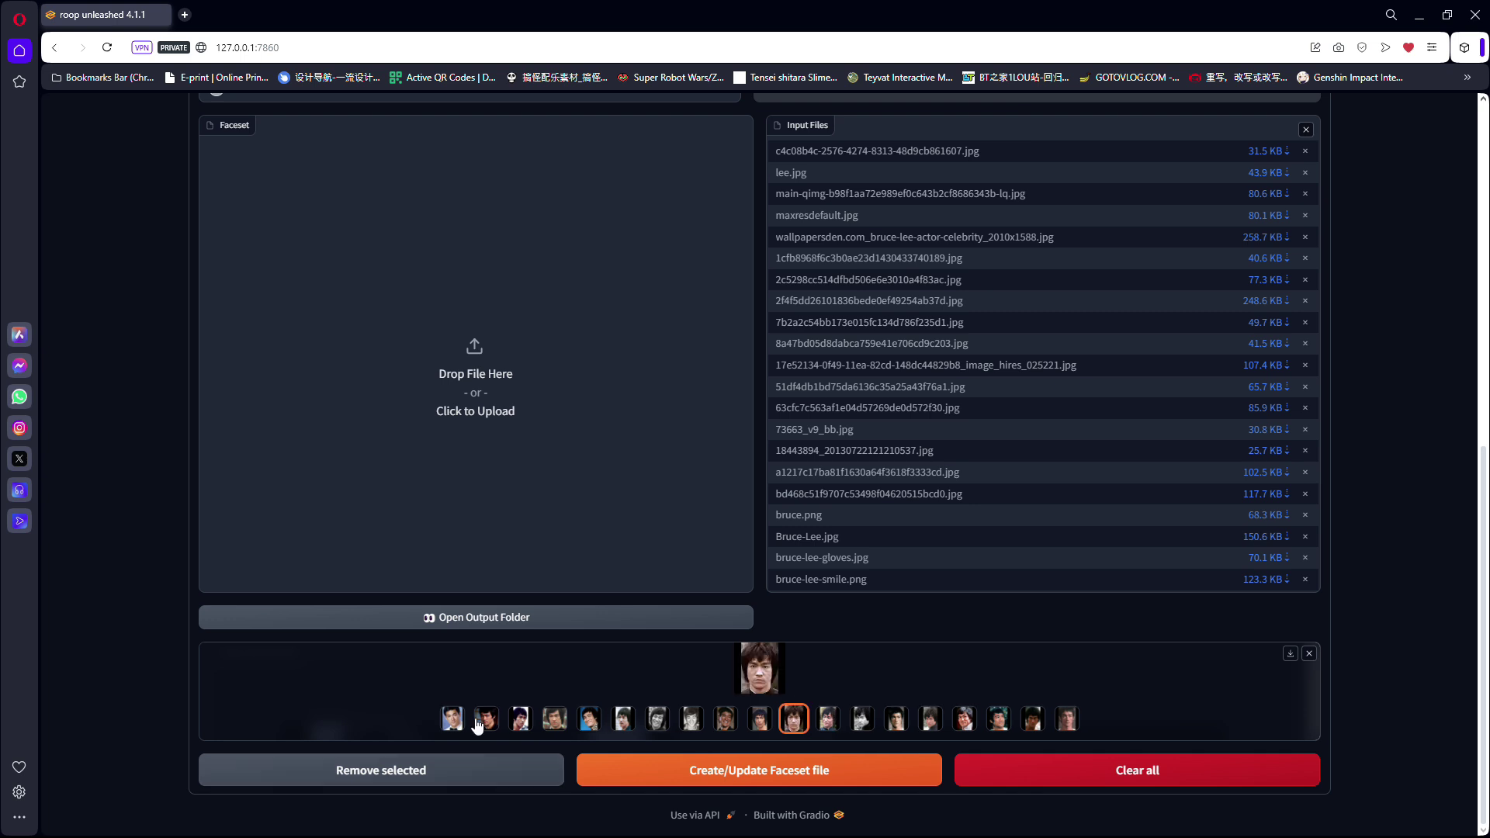
# Create the faceset file from the remaining faces and name the download brucelee
pyautogui.click(677, 777)
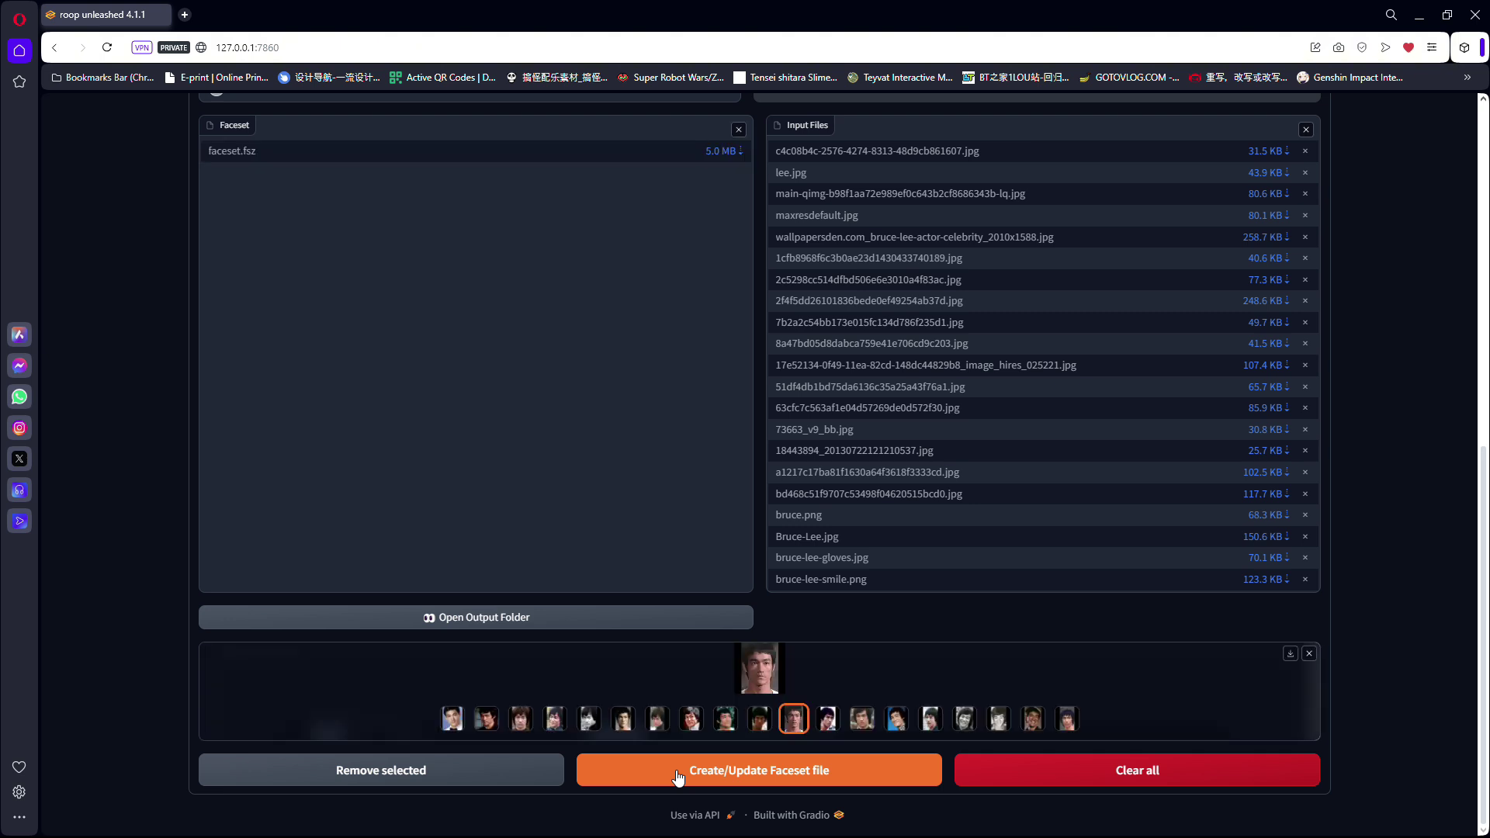
pyautogui.click(739, 153)
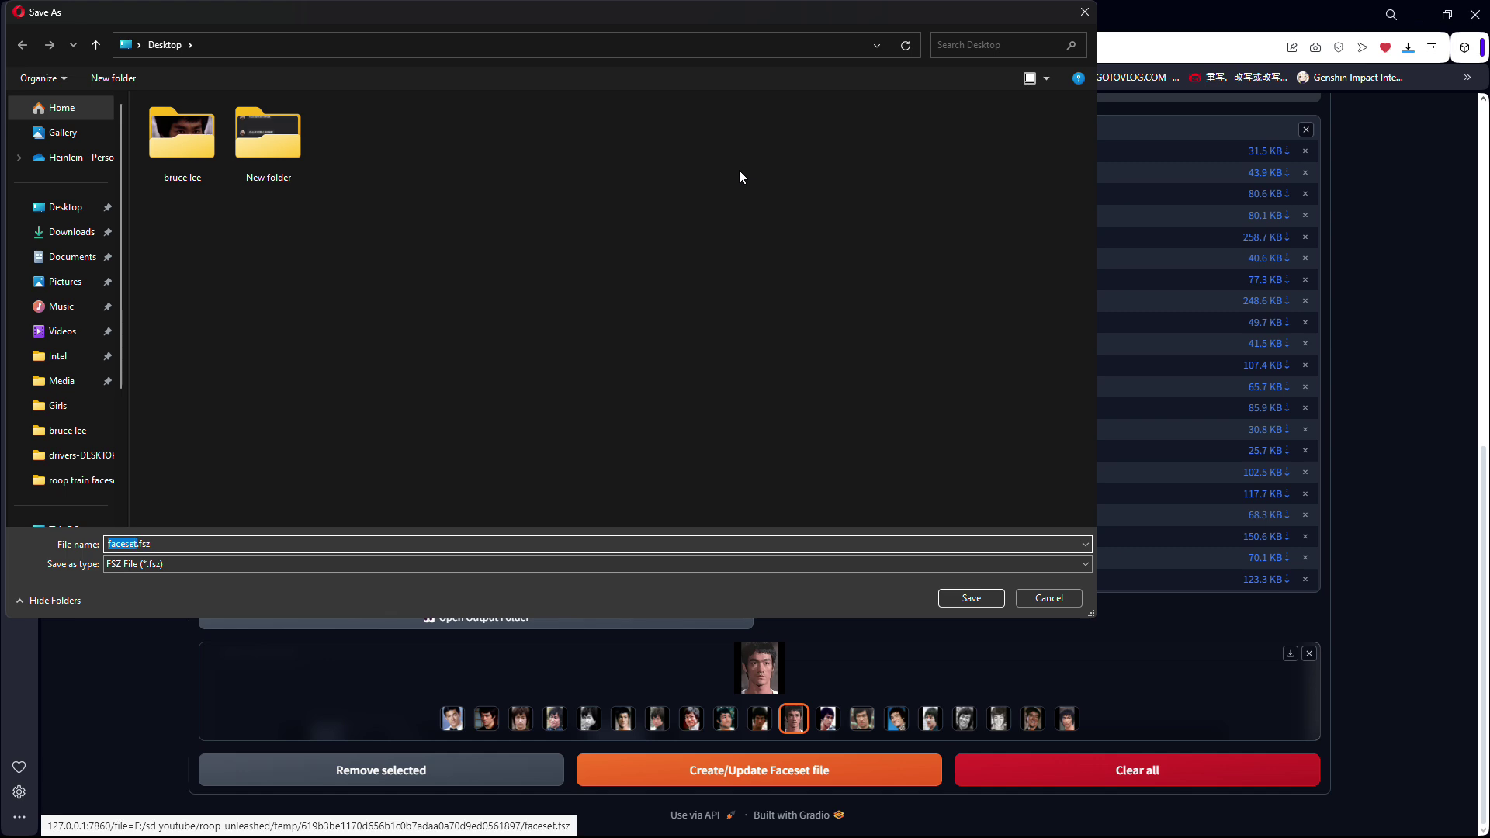
pyautogui.write('brucelee')
# Save brucelee.fsz and load it as the source, with the mp4 as the target video
pyautogui.press('Return')
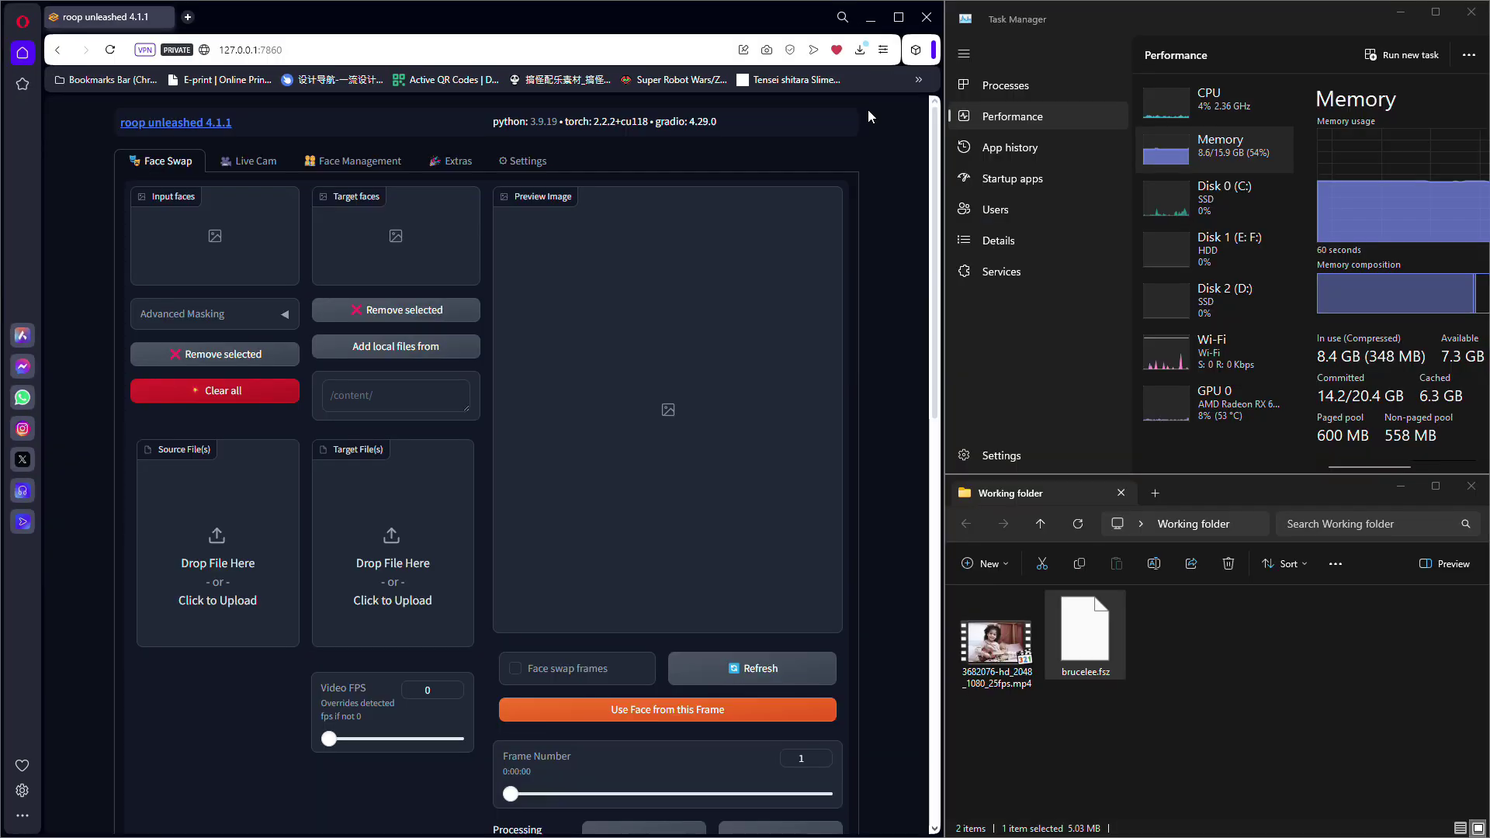
pyautogui.moveTo(1087, 671); pyautogui.dragTo(246, 564)
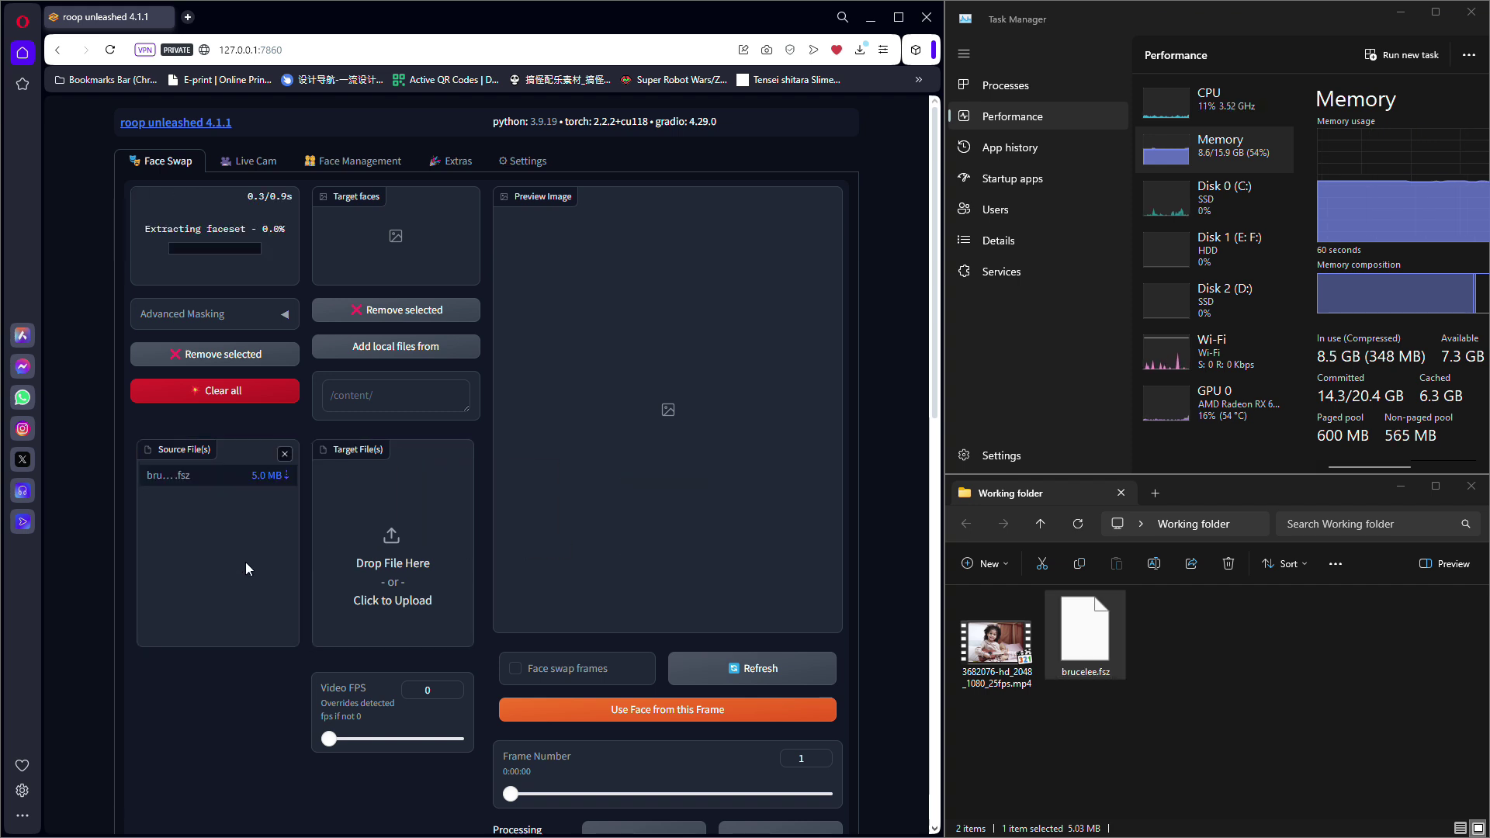
pyautogui.click(996, 650)
pyautogui.moveTo(996, 650); pyautogui.dragTo(386, 537)
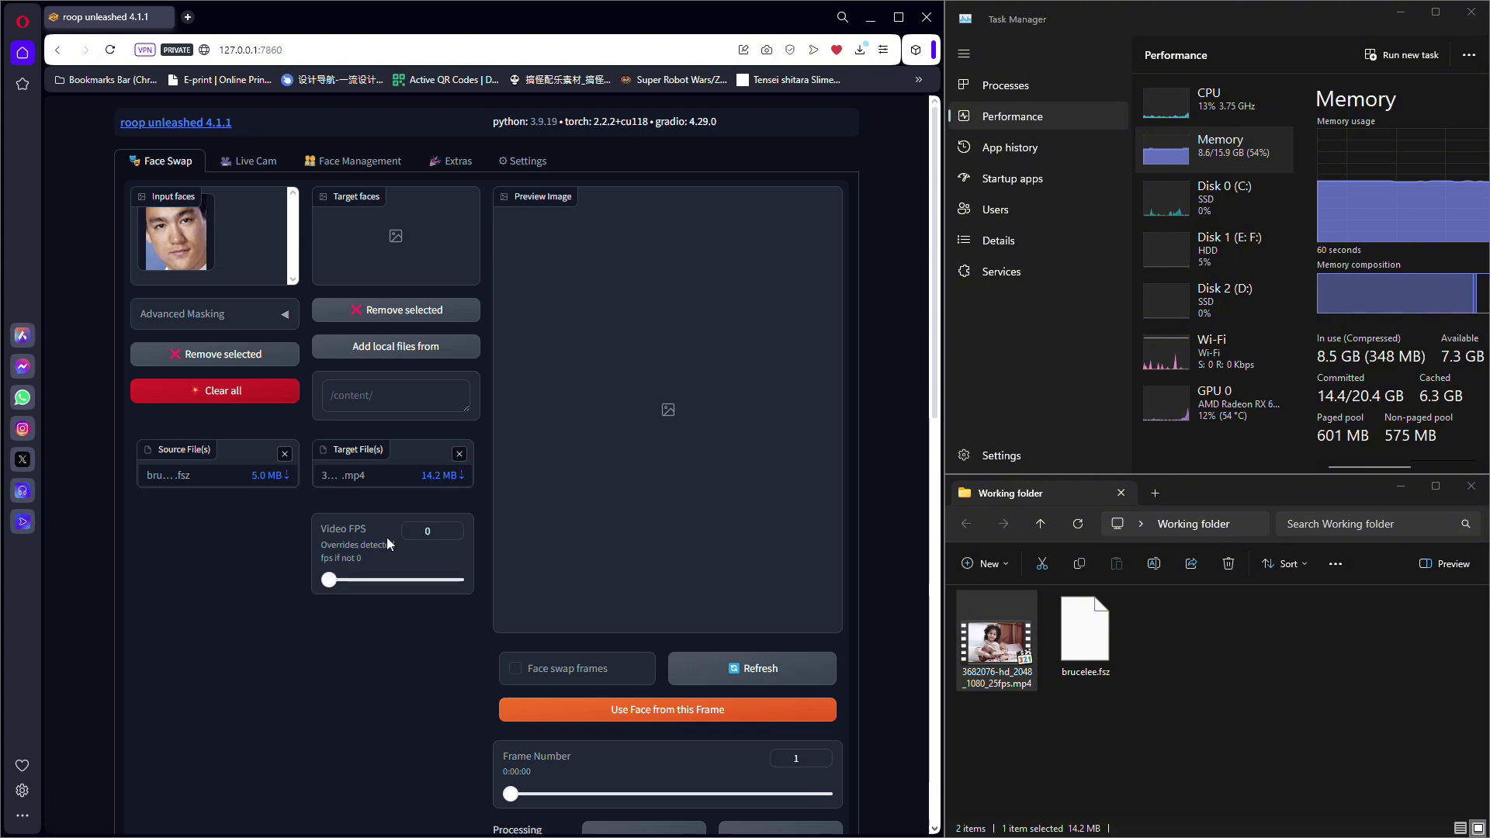
# Set post-processing to Codeformer and subsample upscale to 256px
pyautogui.scroll(-3, 580, 532)
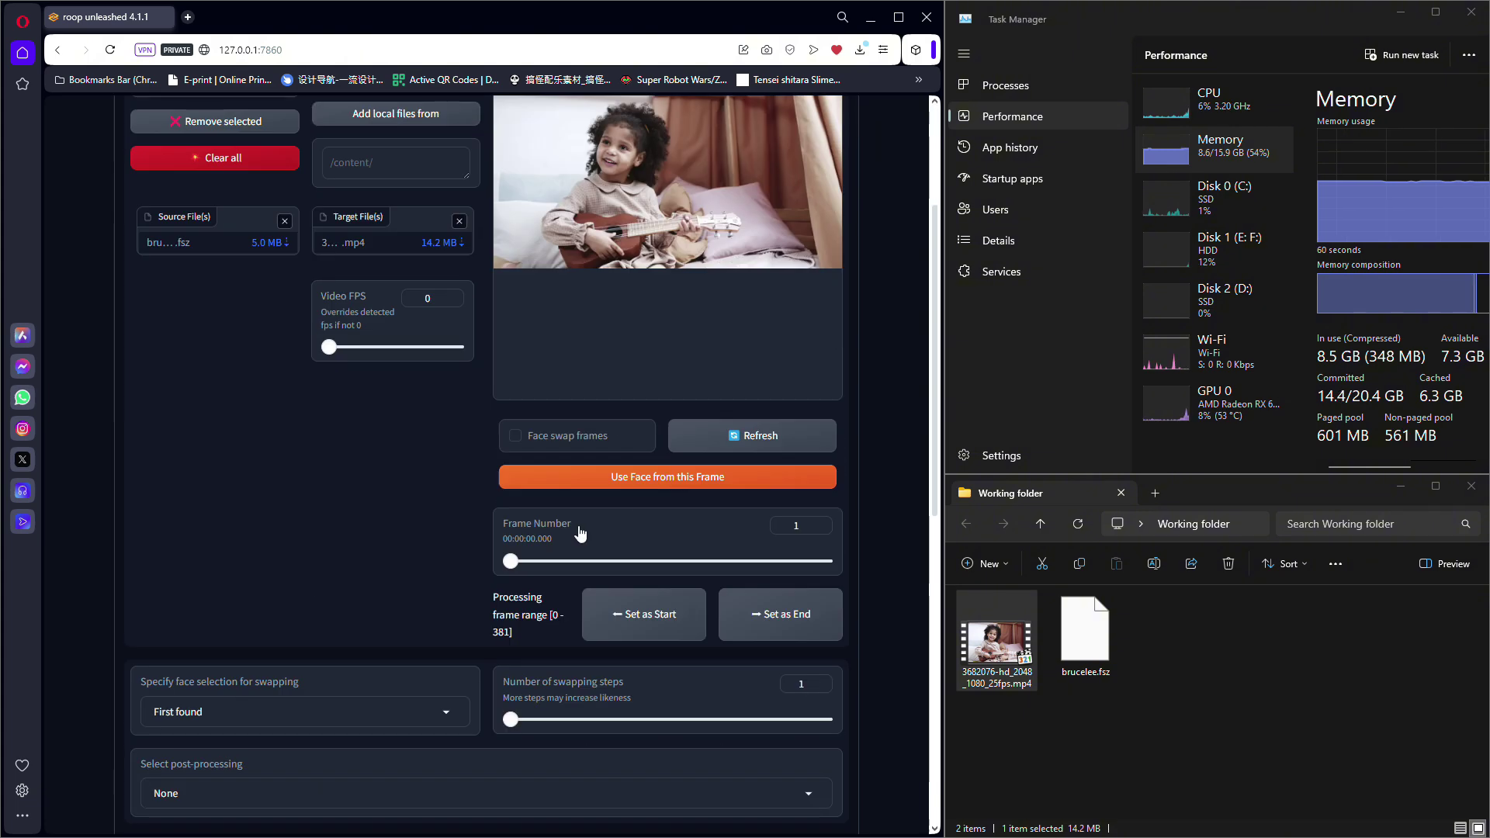
pyautogui.scroll(-1, 579, 532)
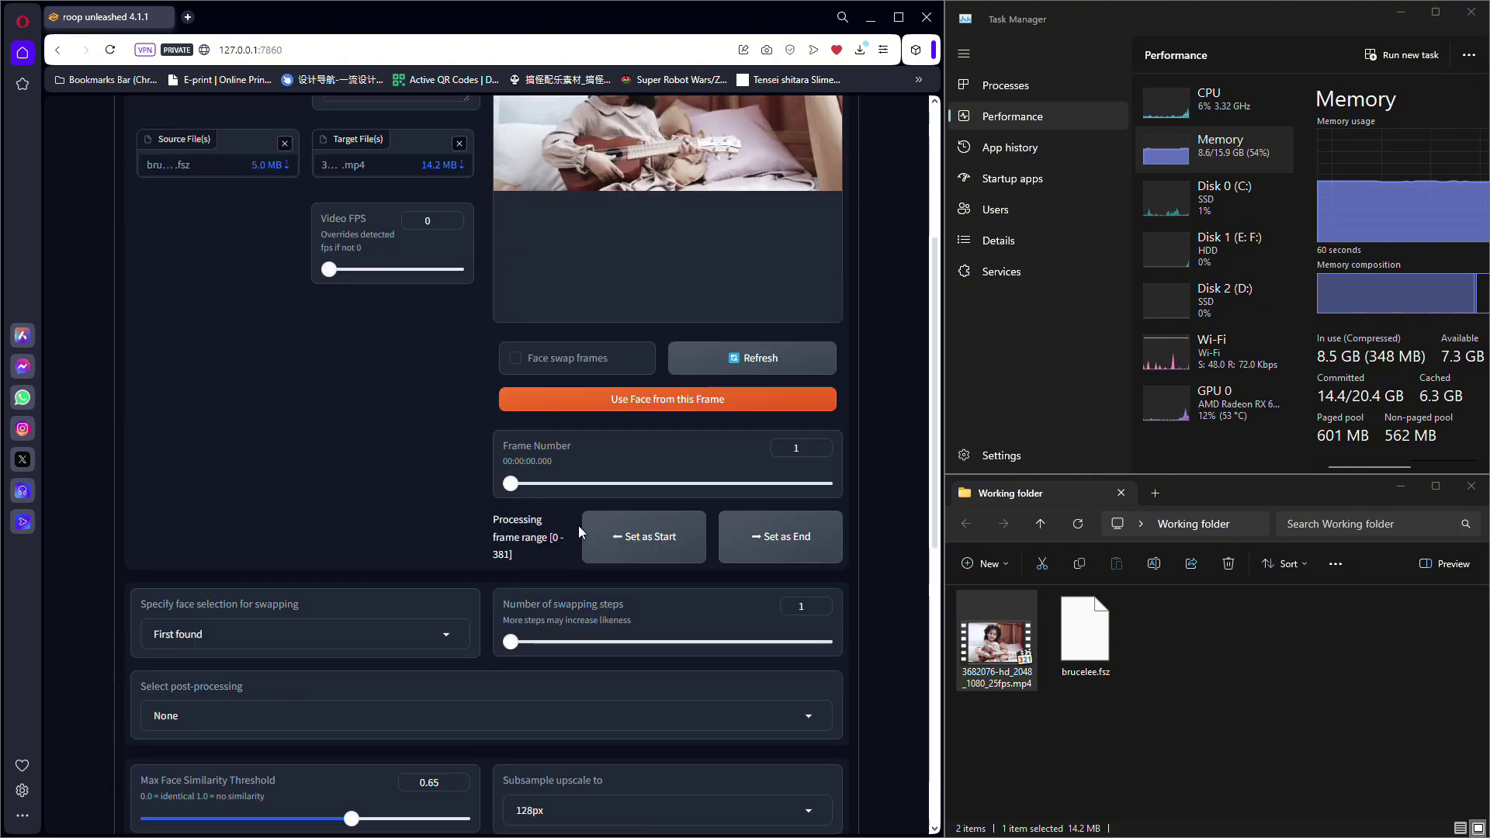
pyautogui.scroll(-1, 579, 532)
pyautogui.click(542, 639)
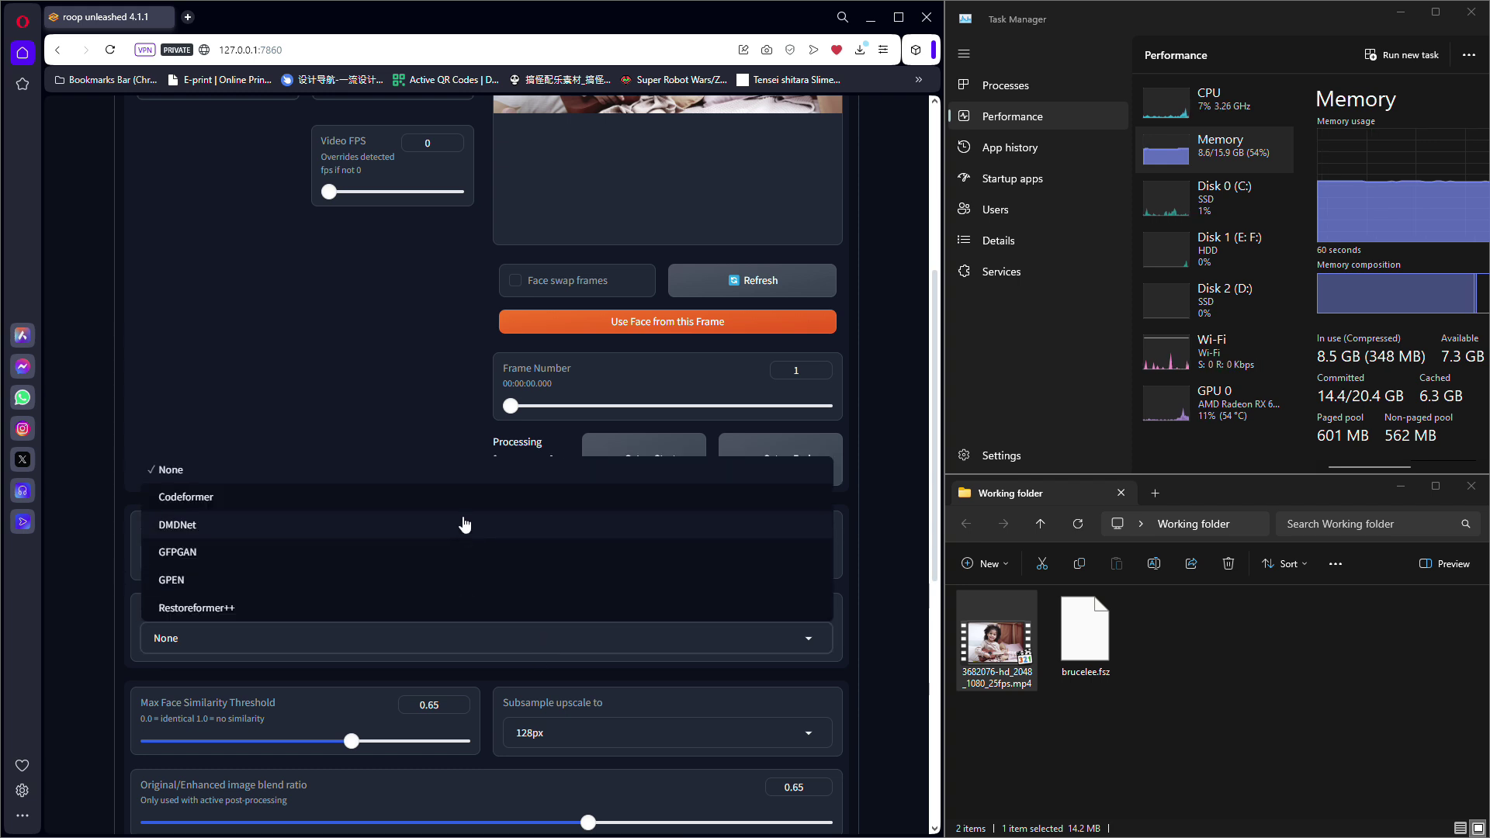
pyautogui.click(468, 506)
pyautogui.scroll(-2, 492, 565)
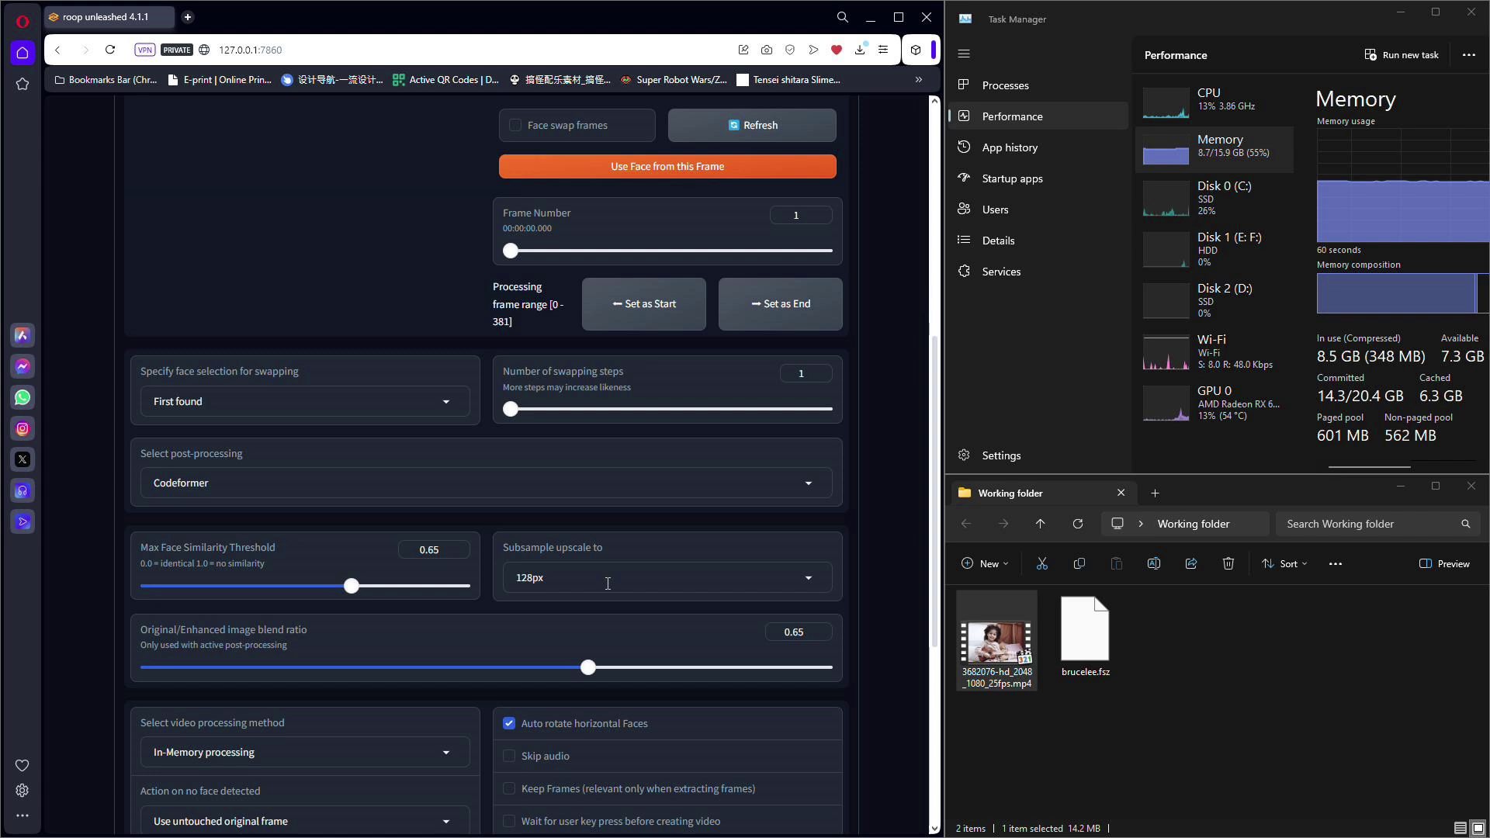
pyautogui.click(607, 584)
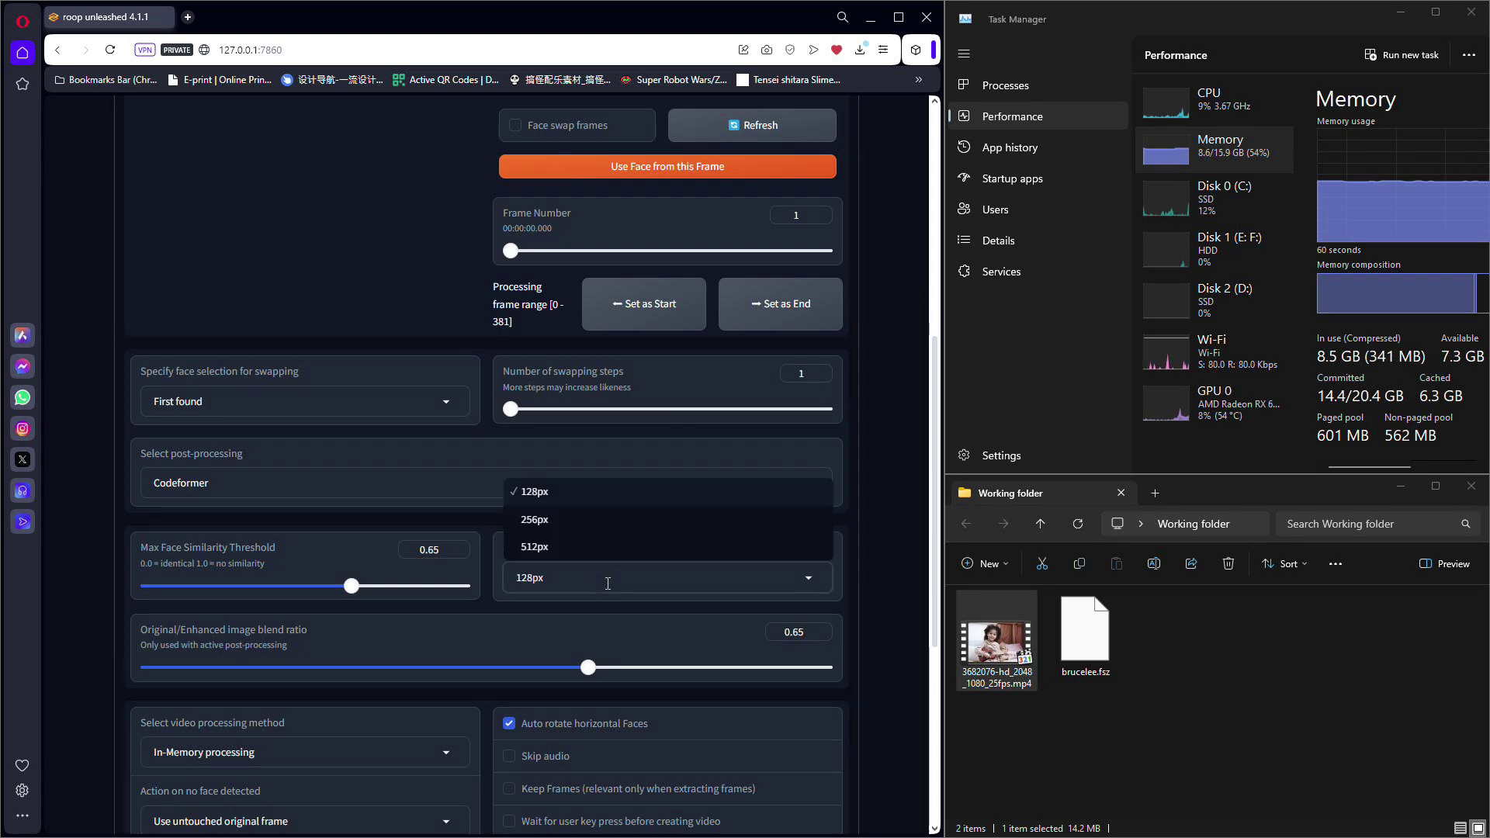
pyautogui.click(594, 520)
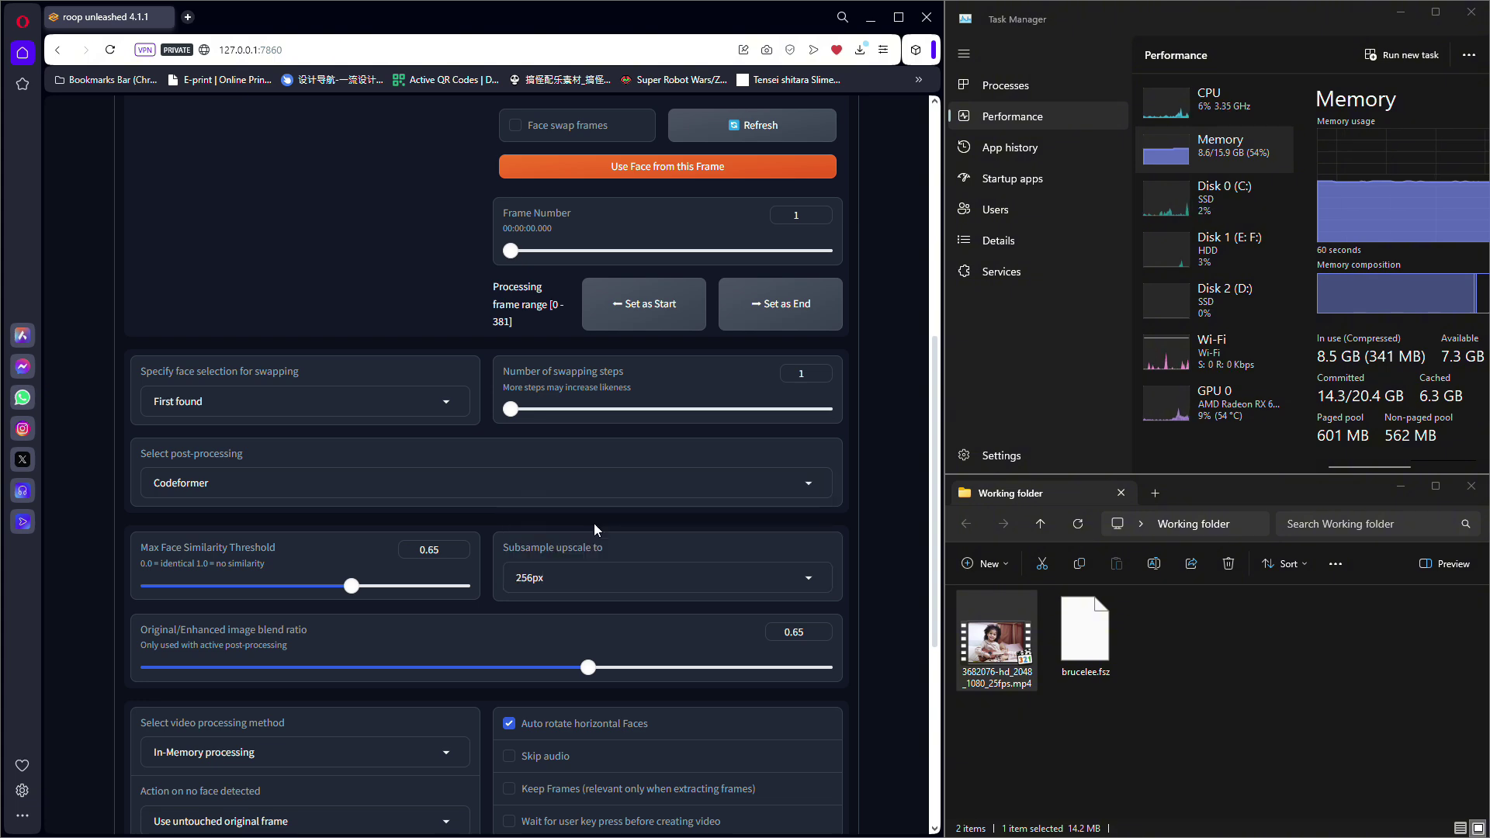
pyautogui.scroll(-2, 597, 535)
pyautogui.scroll(-2, 600, 542)
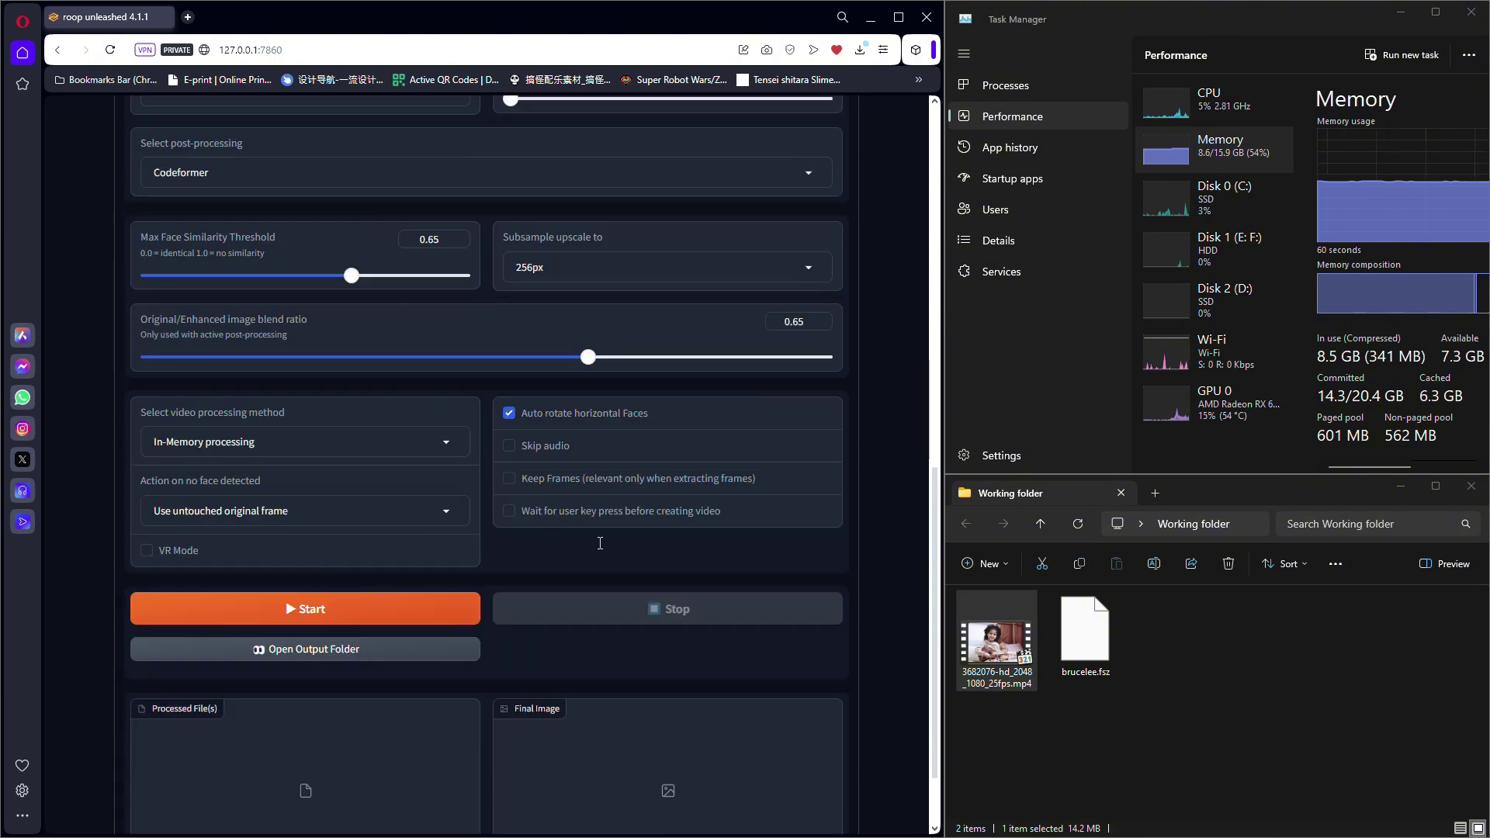
# Start face-swapping the target mp4 using the brucelee faceset
pyautogui.scroll(-1, 600, 543)
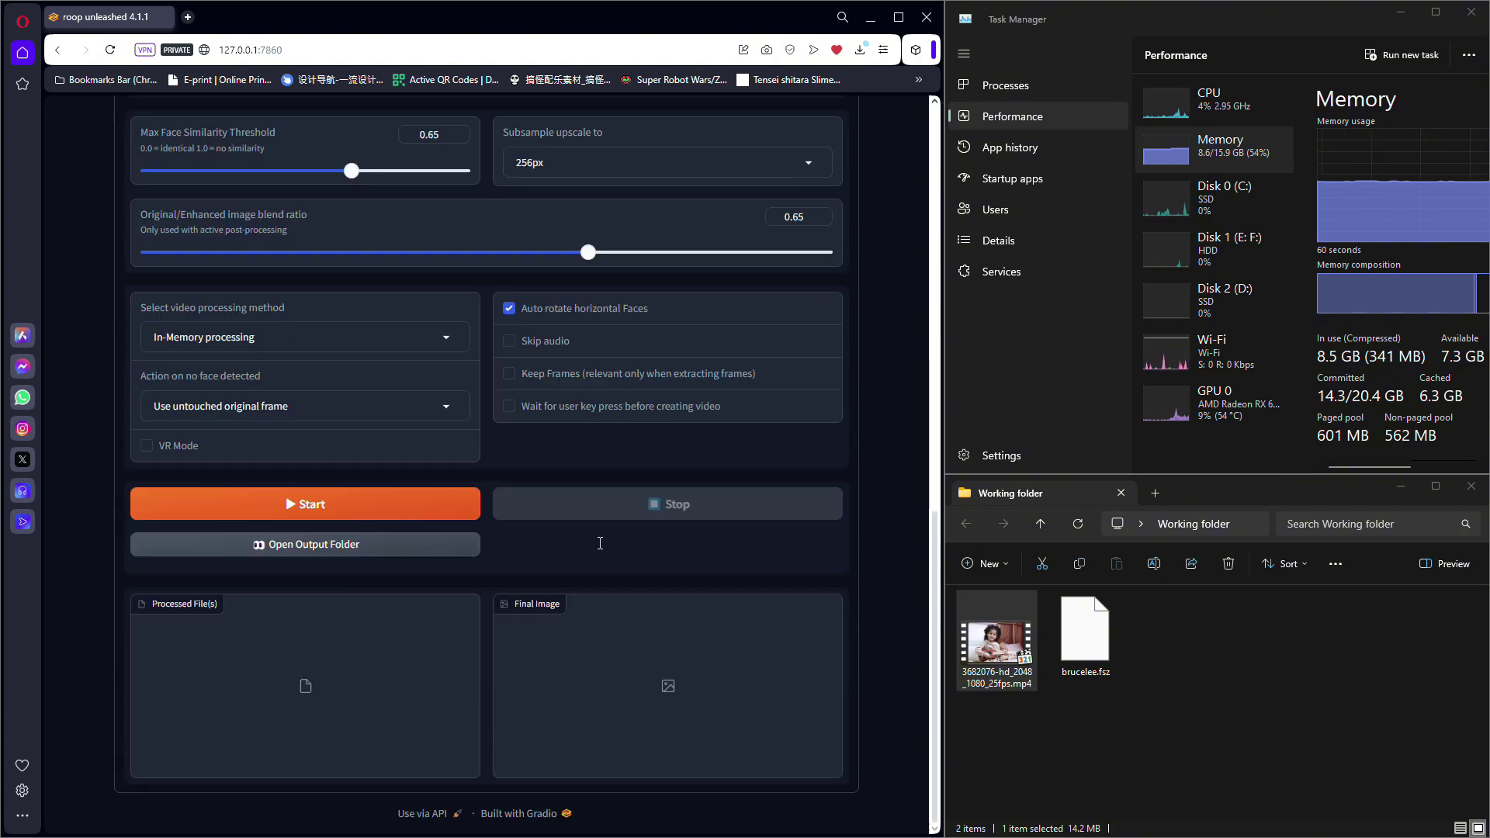
pyautogui.click(398, 505)
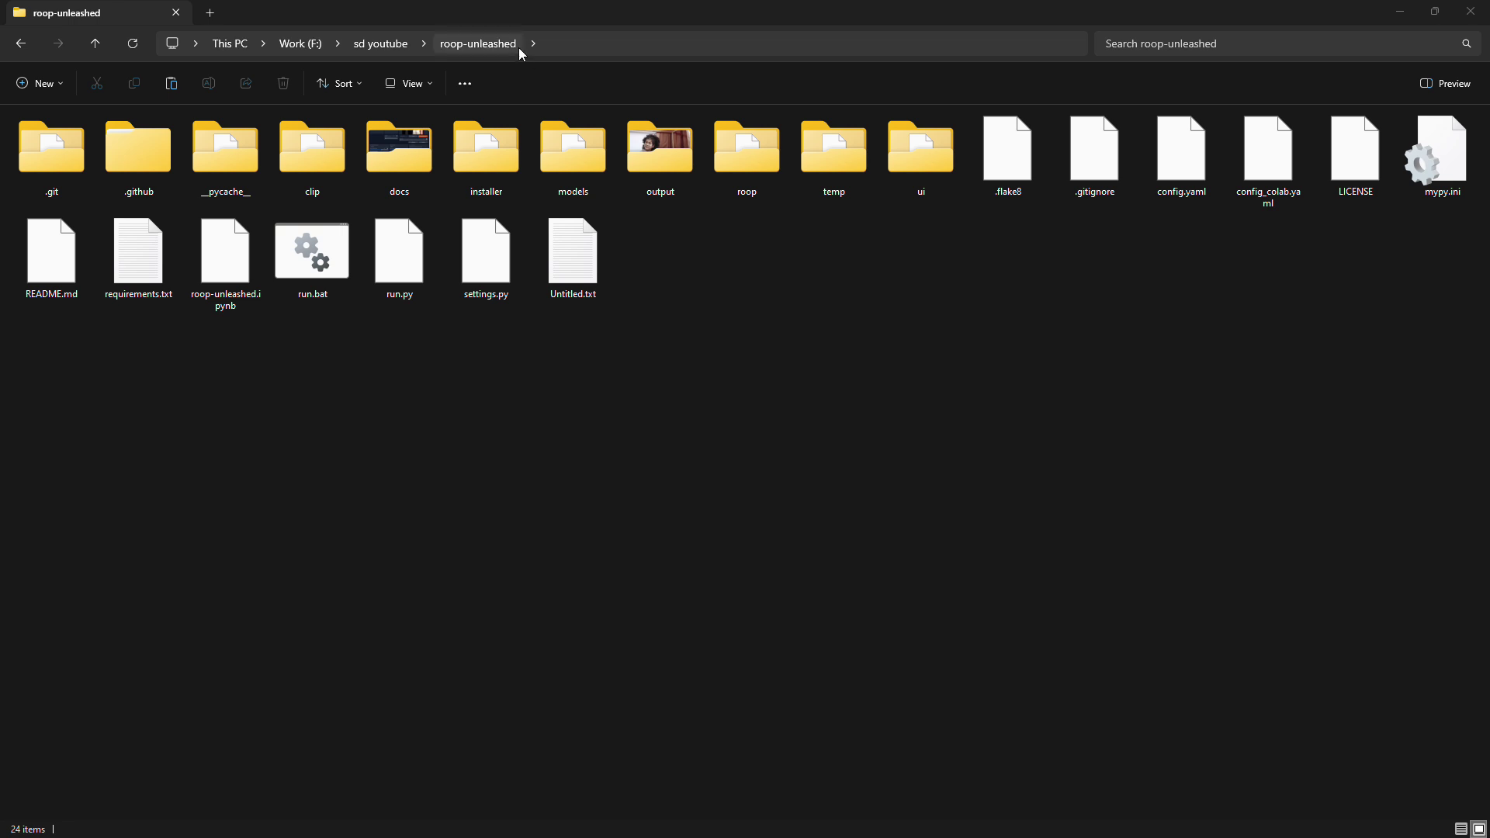
# Open the output folder and play 3682076-hd_2048_1080_25fps_12-47-49.mp4
pyautogui.doubleClick(669, 151)
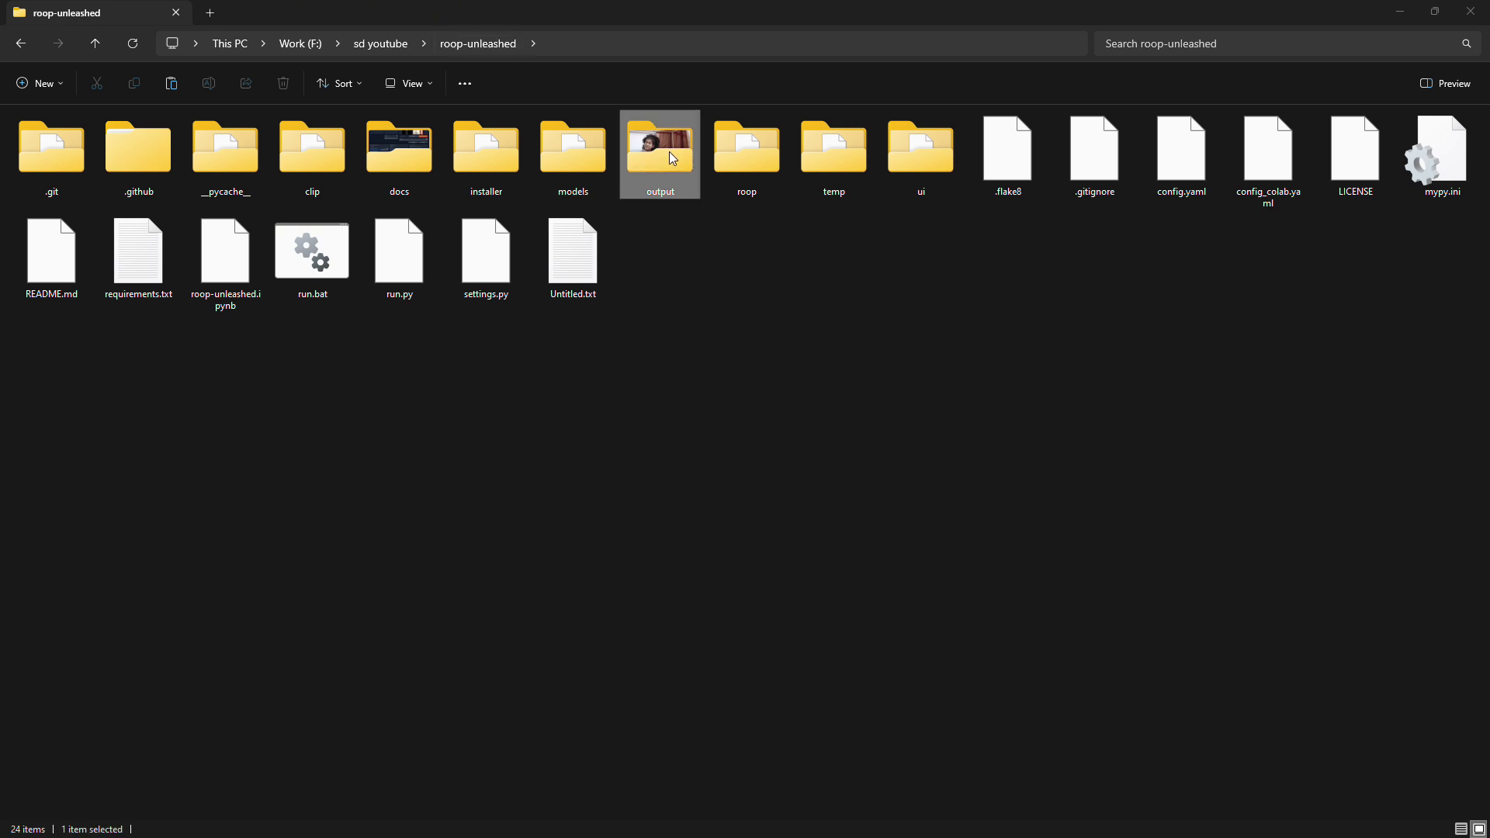
pyautogui.doubleClick(147, 178)
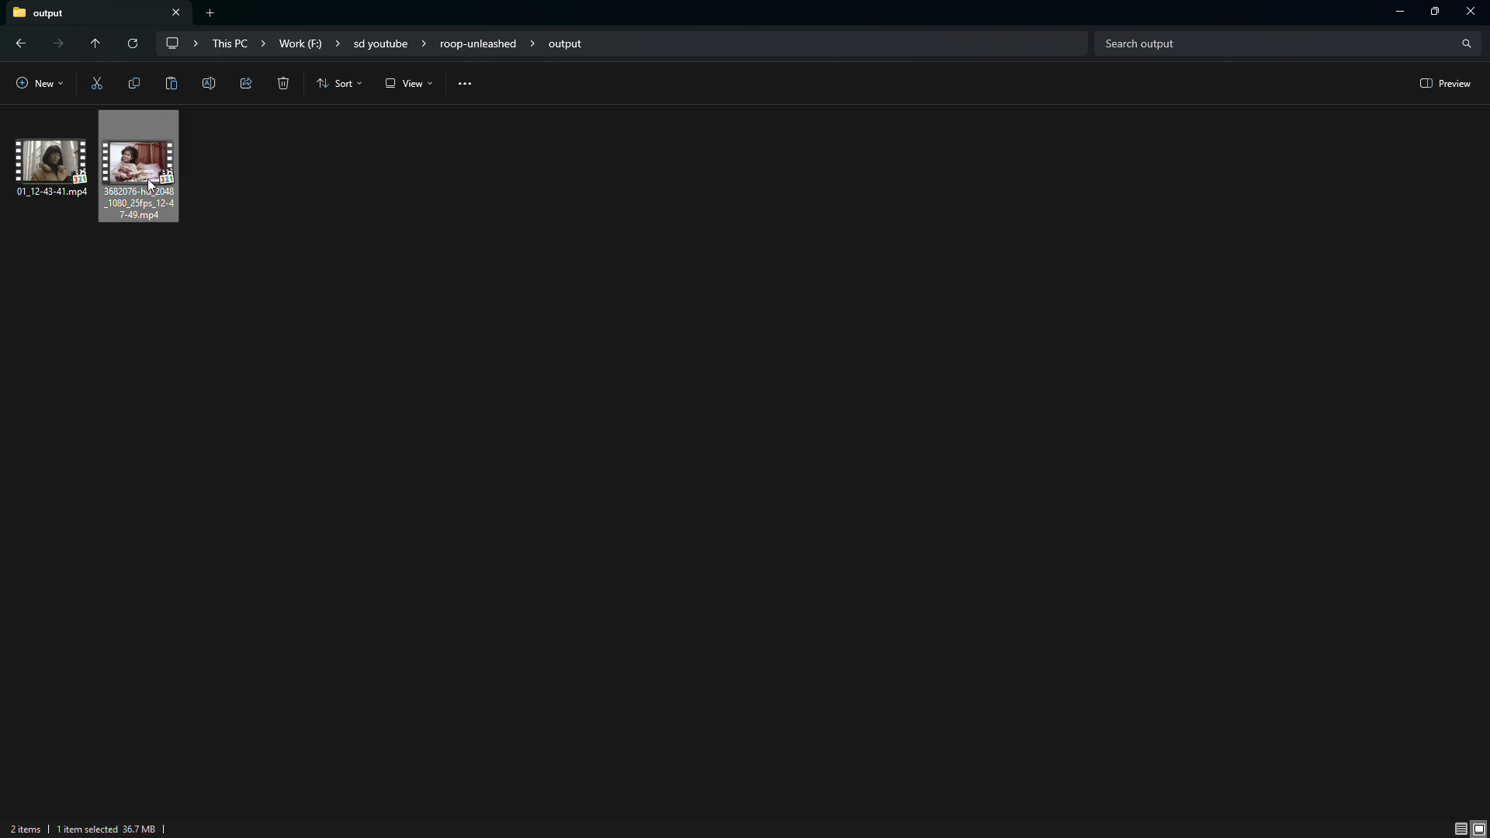